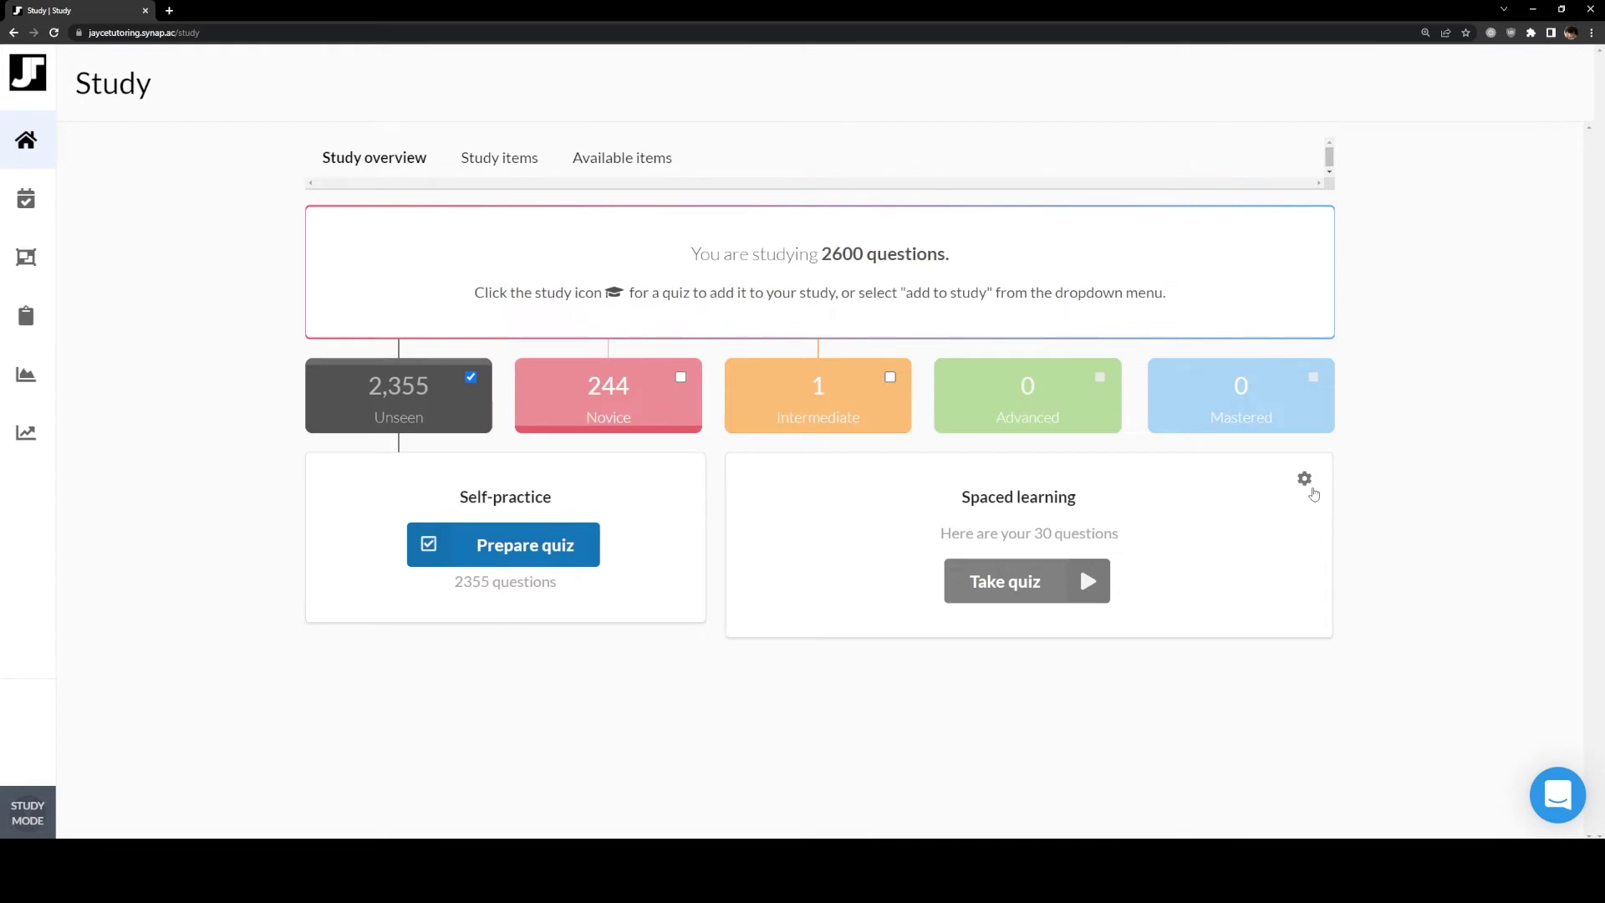
left_click(1311, 490)
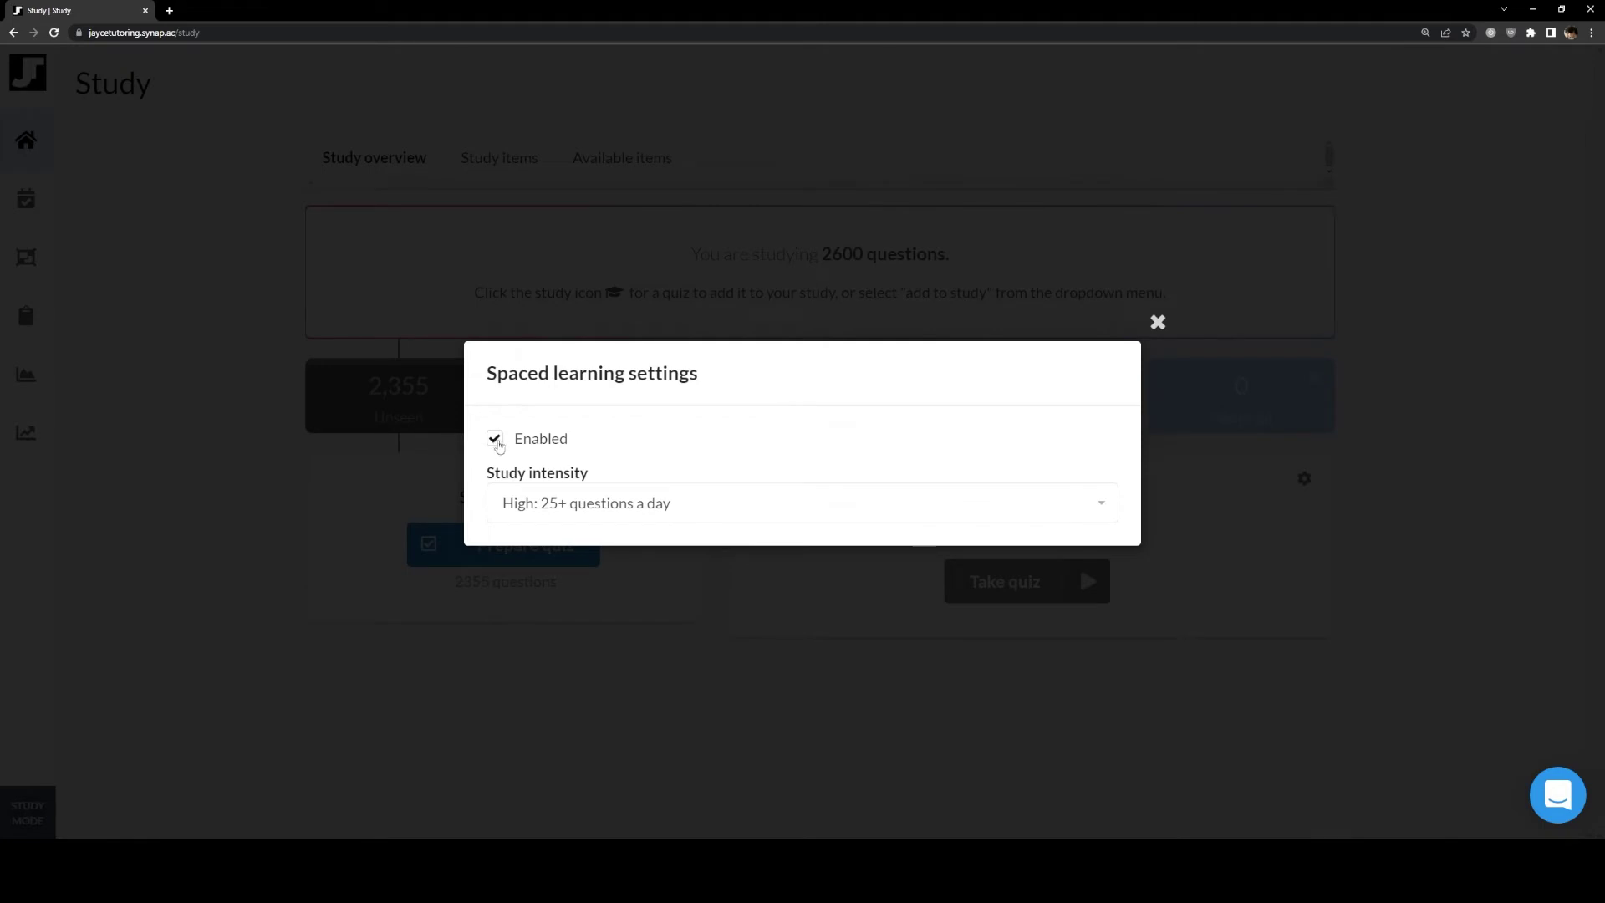
left_click(577, 502)
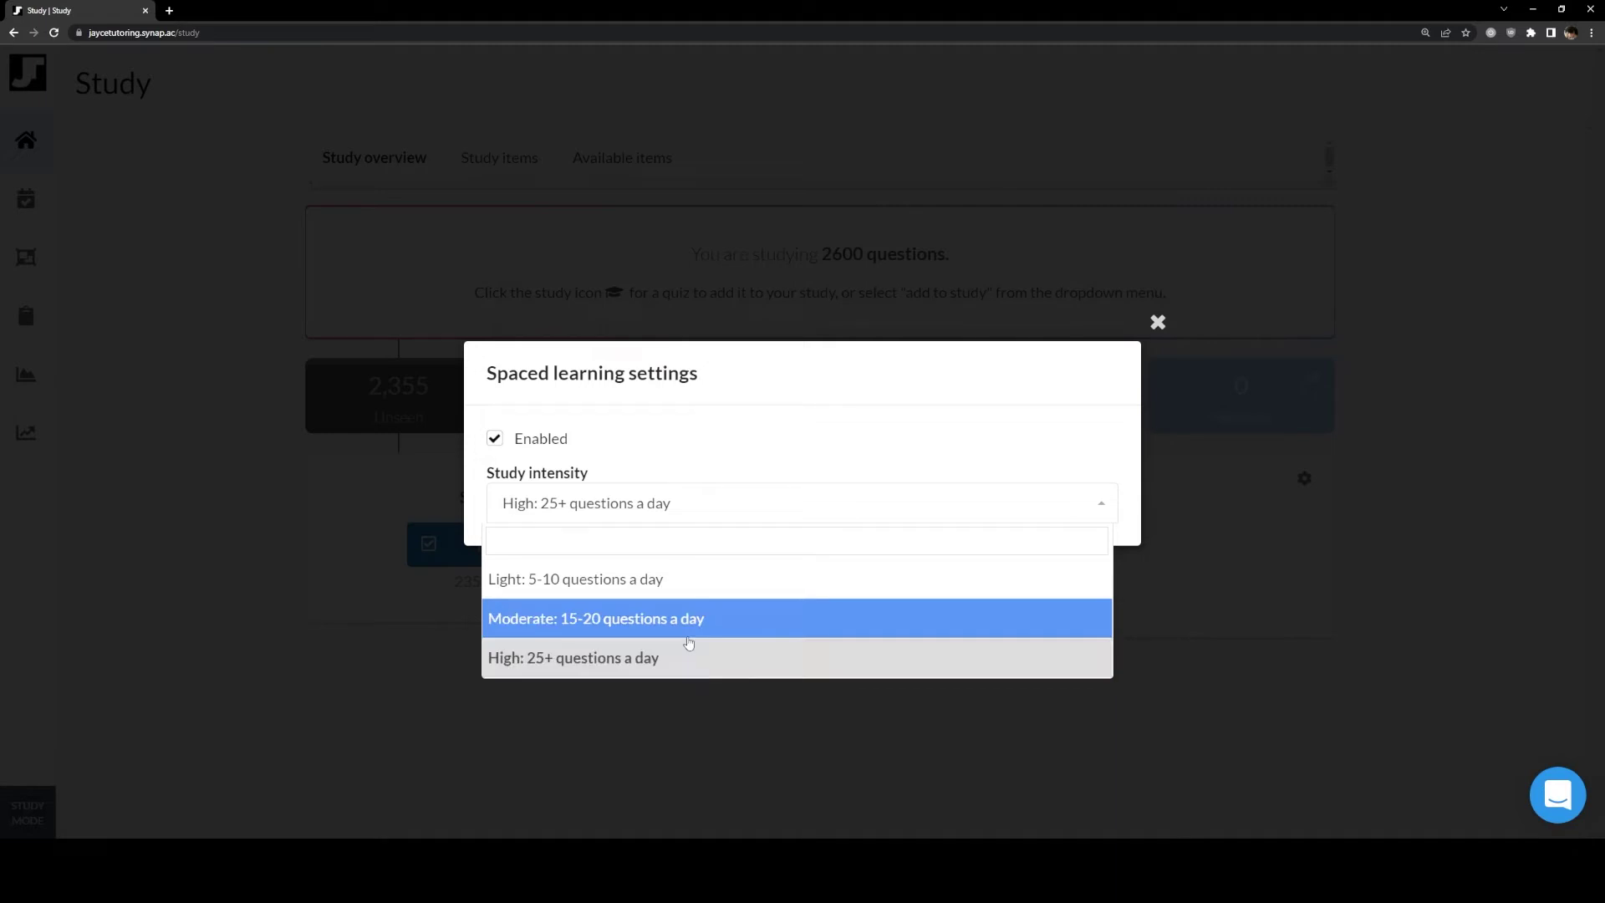
left_click(1040, 448)
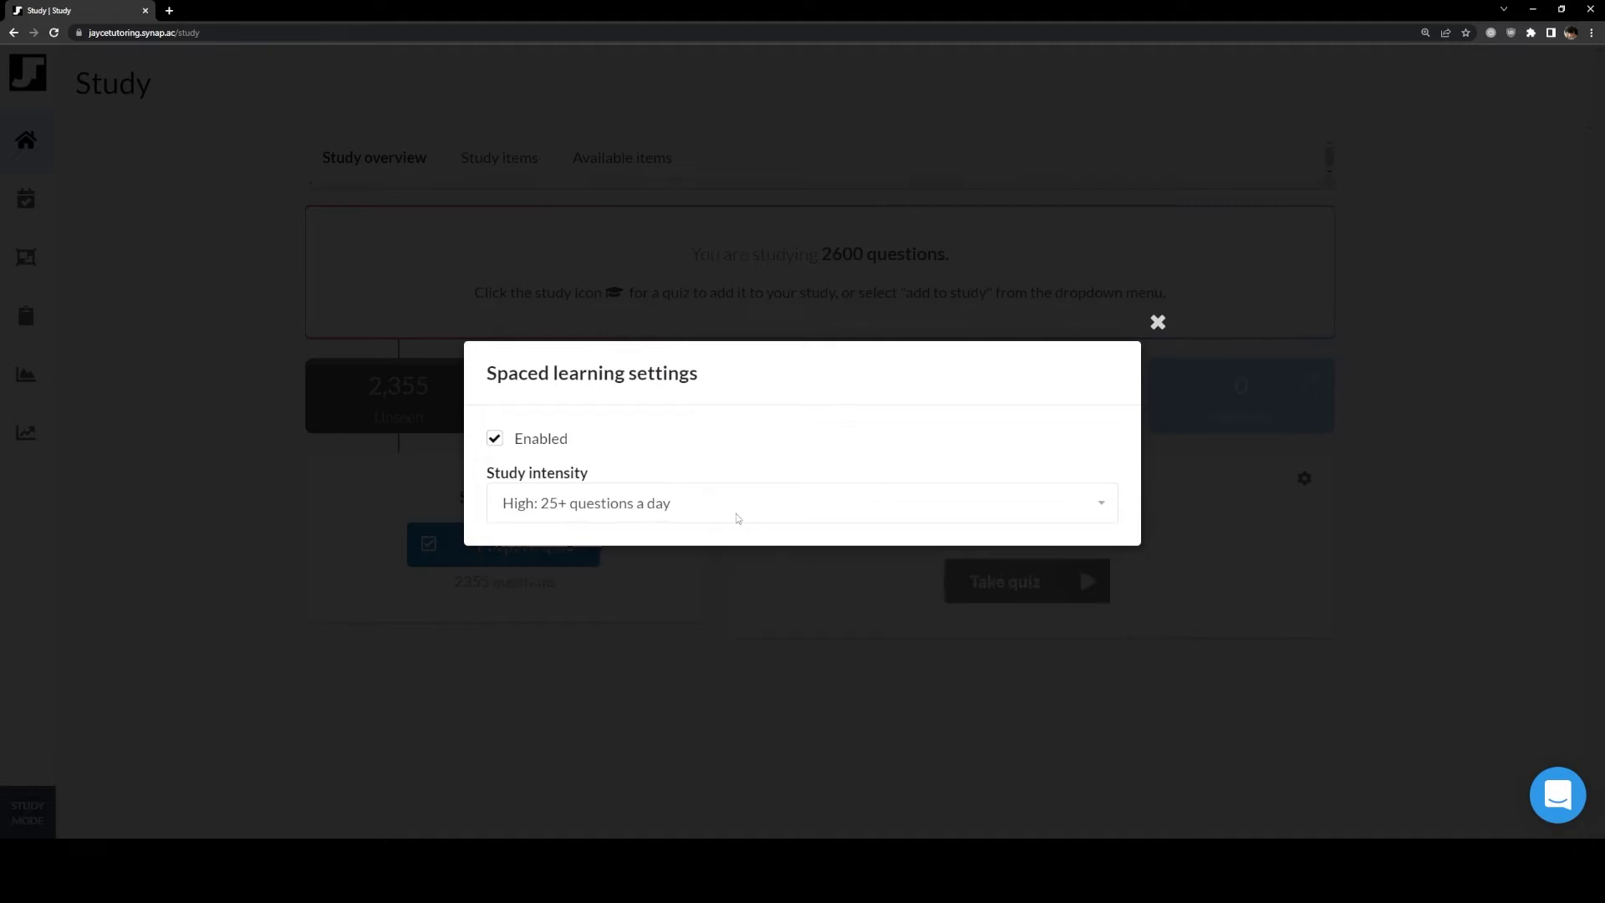
left_click(1159, 325)
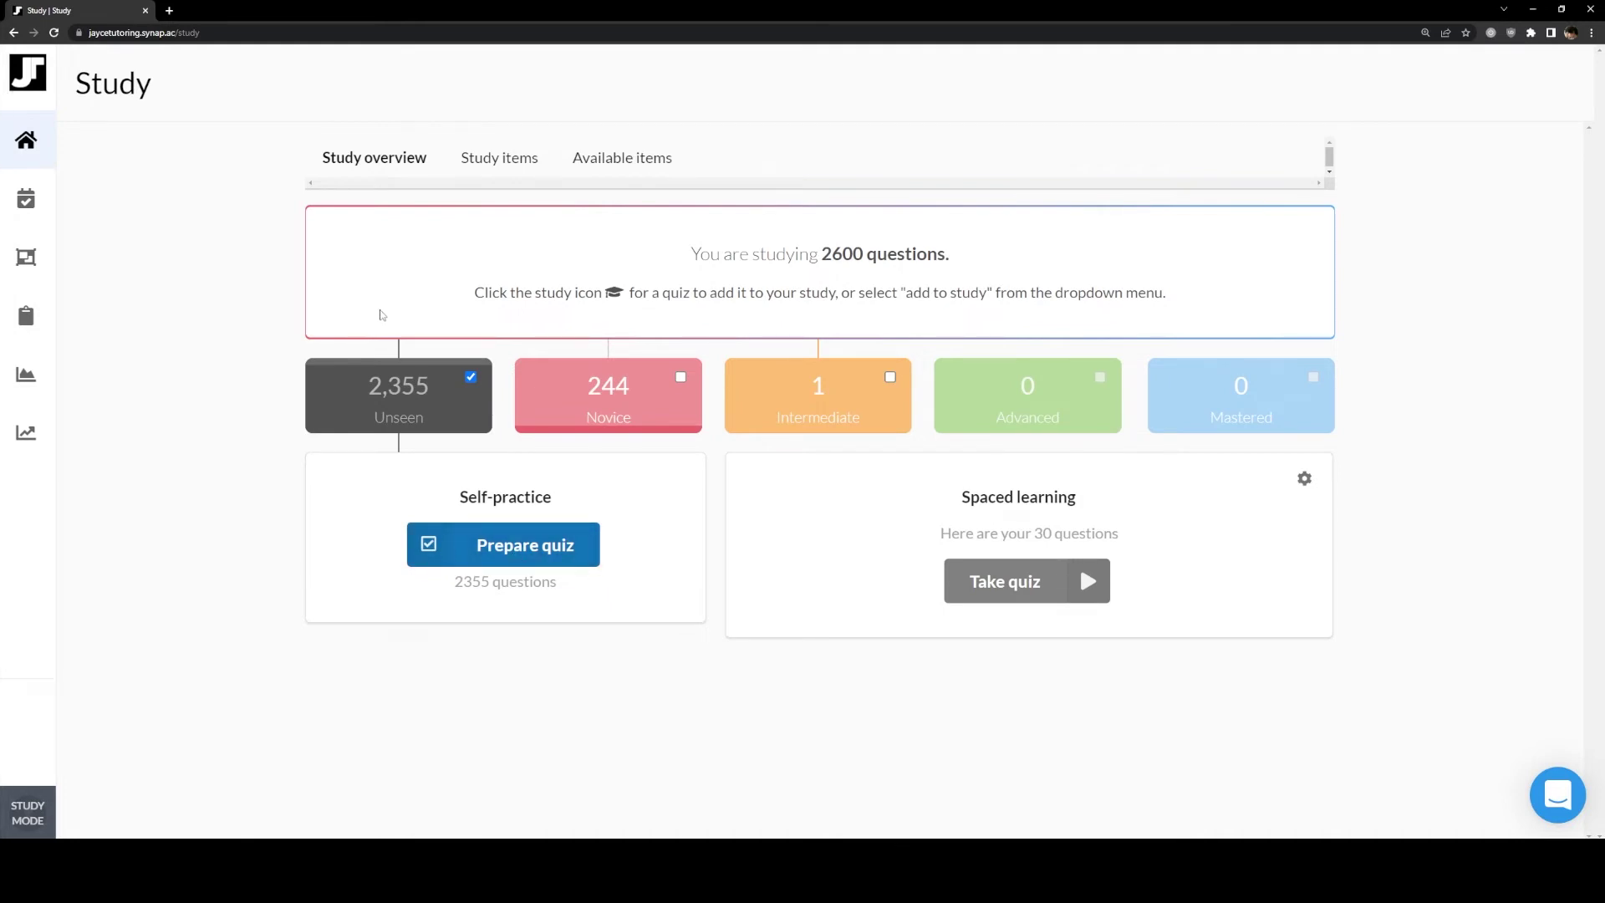
Show Available items at a larger zoom, remove VR: Synonyms from study and open its quiz setup
key("ctrl+0")
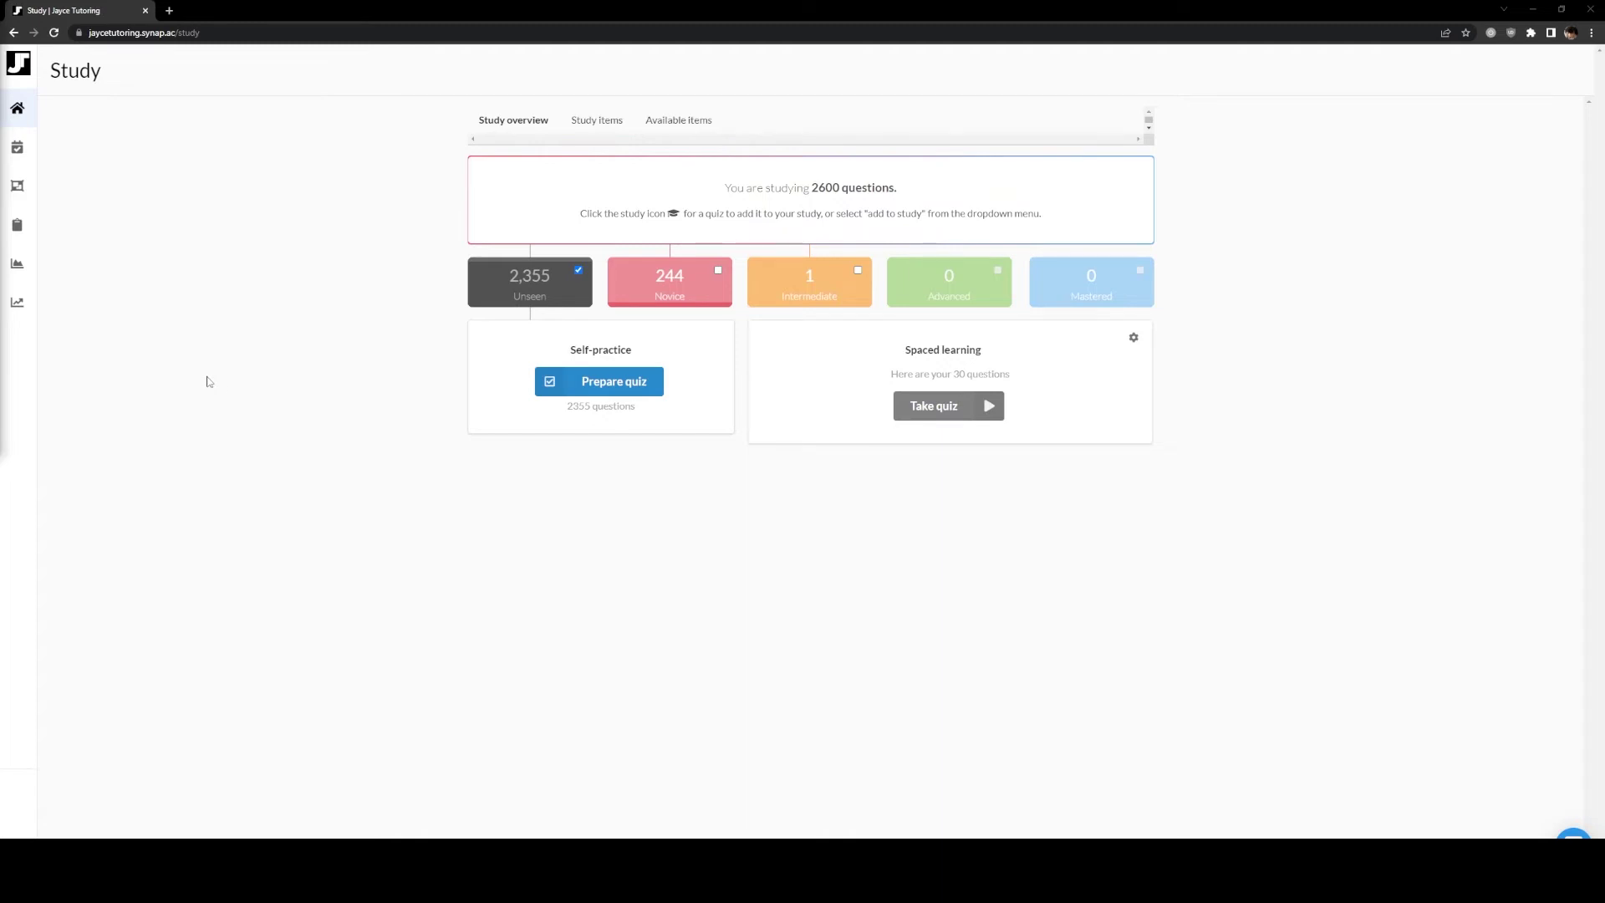
left_click(667, 126)
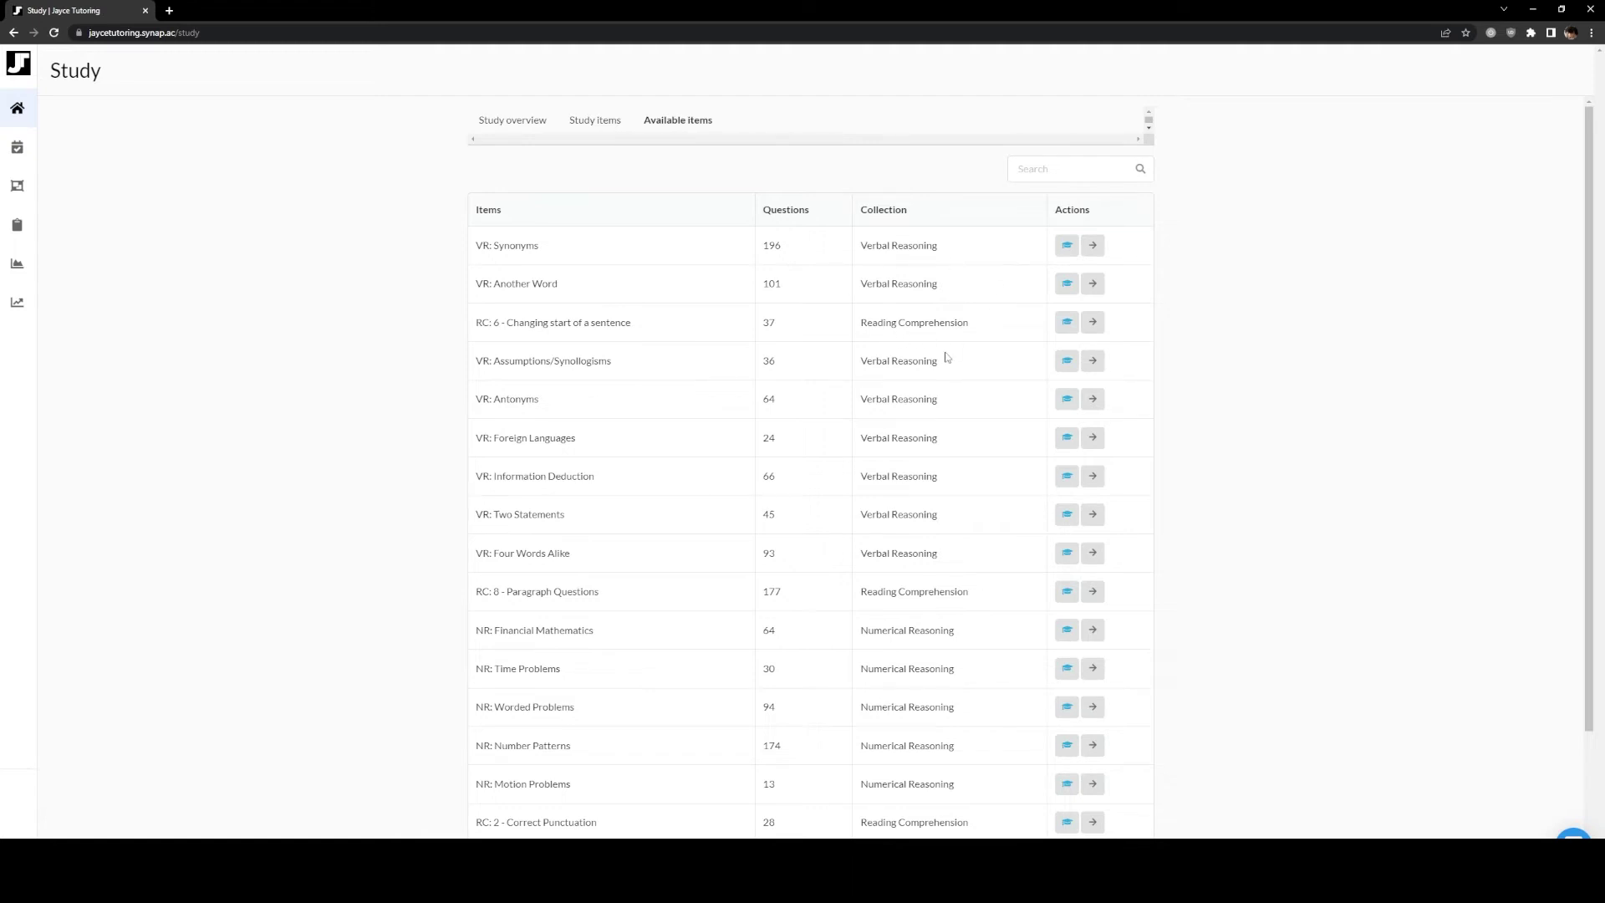
key("ctrl+plus")
key("ctrl+plus")
key("ctrl+plus")
key("ctrl+plus")
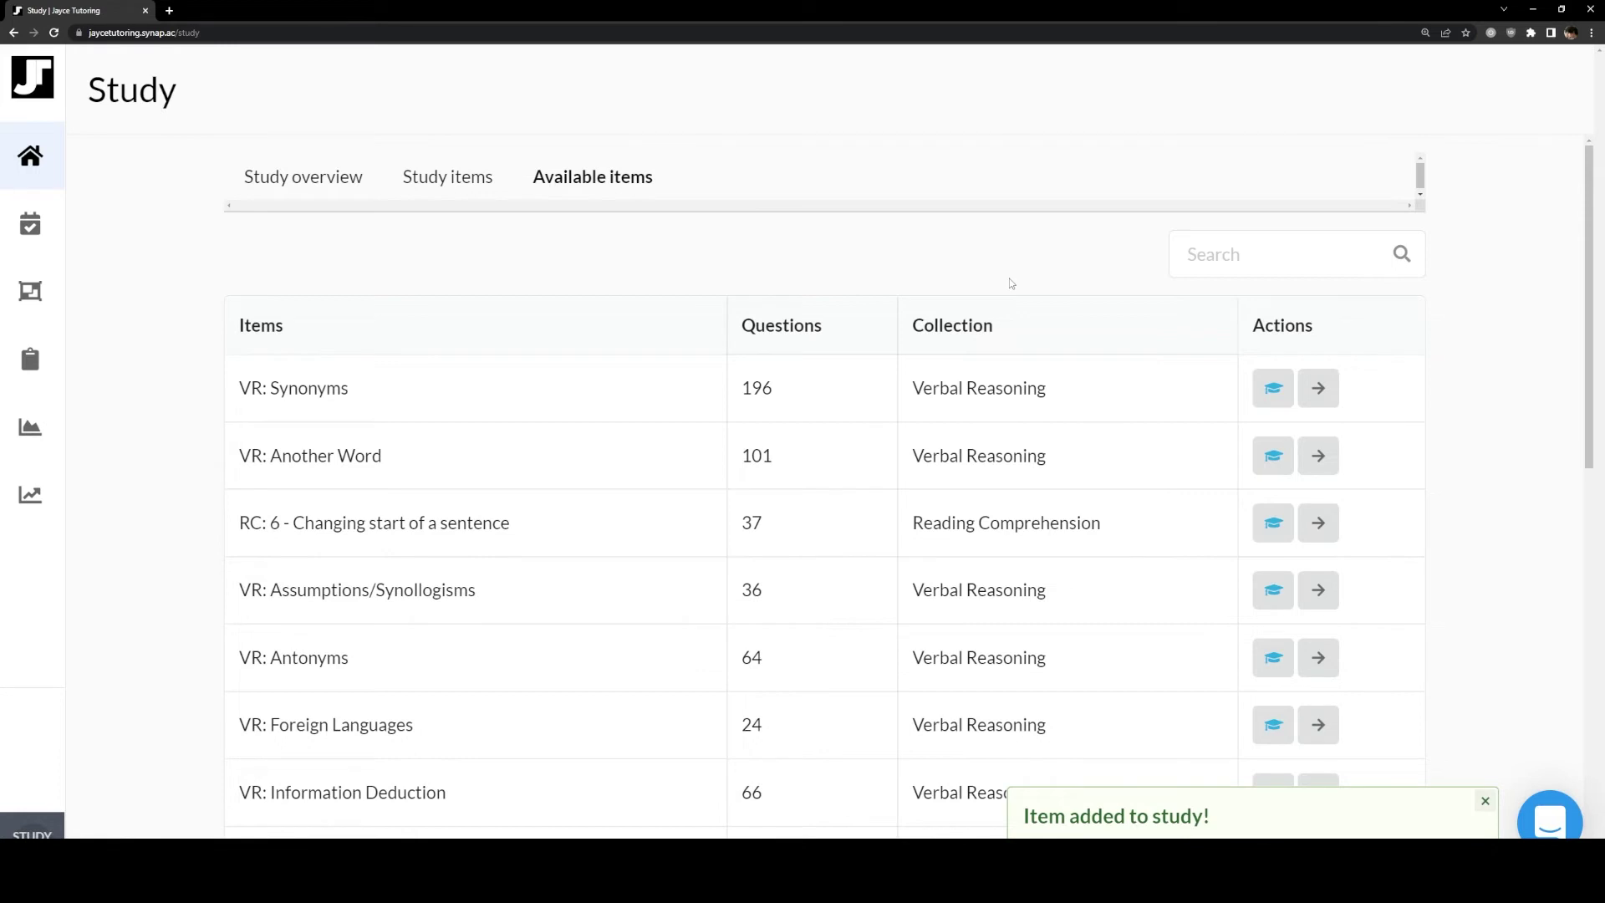
left_click(1279, 393)
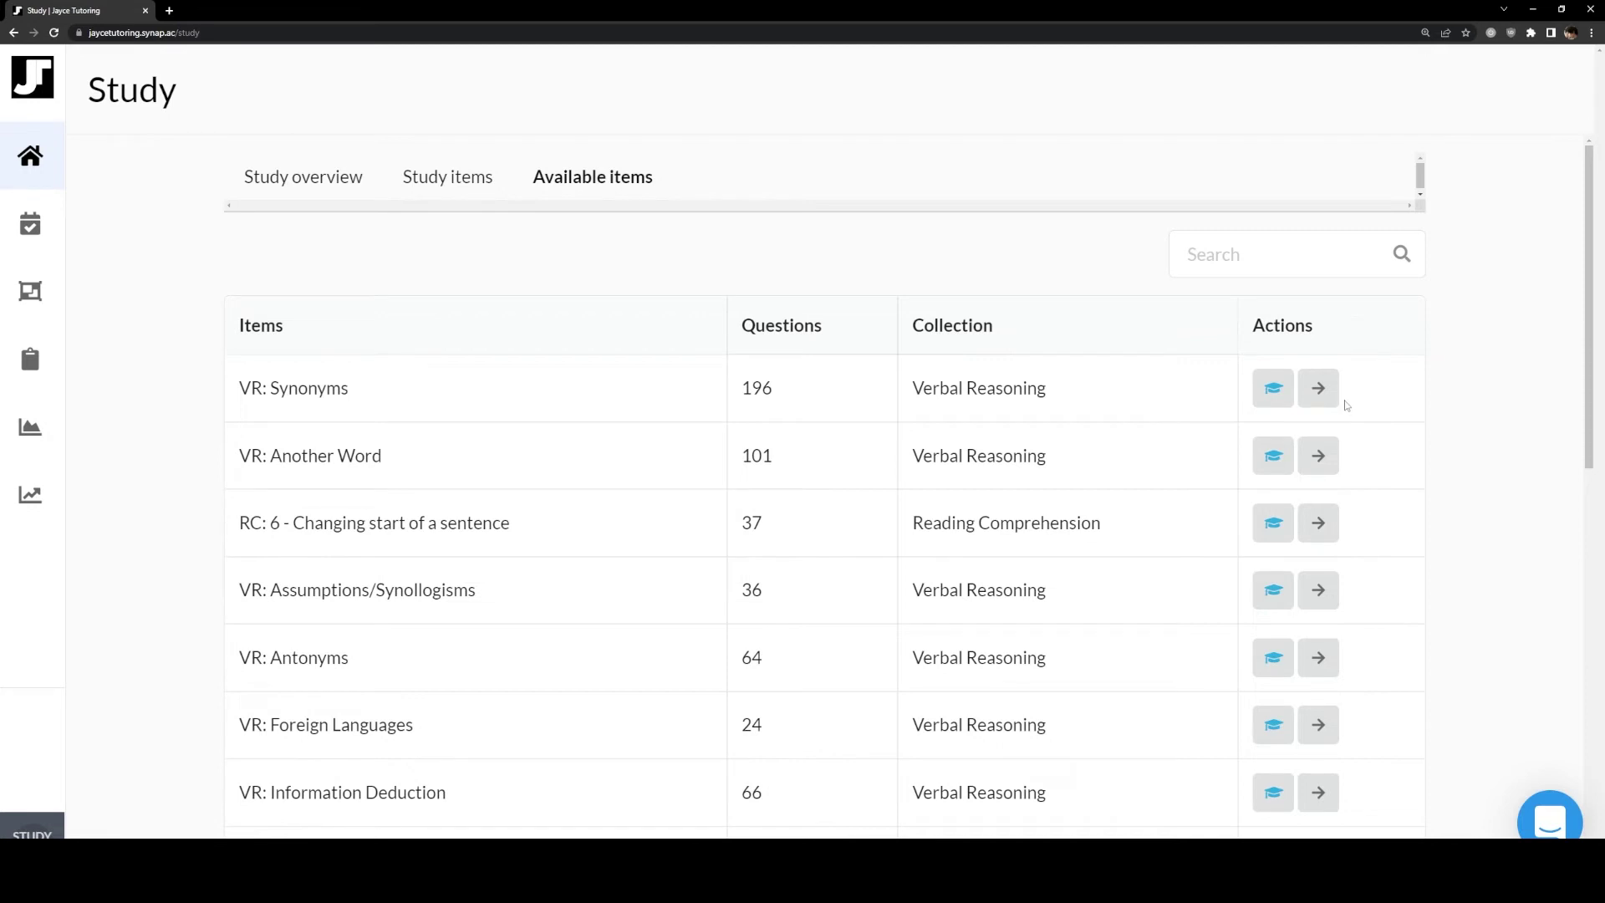
left_click(1318, 388)
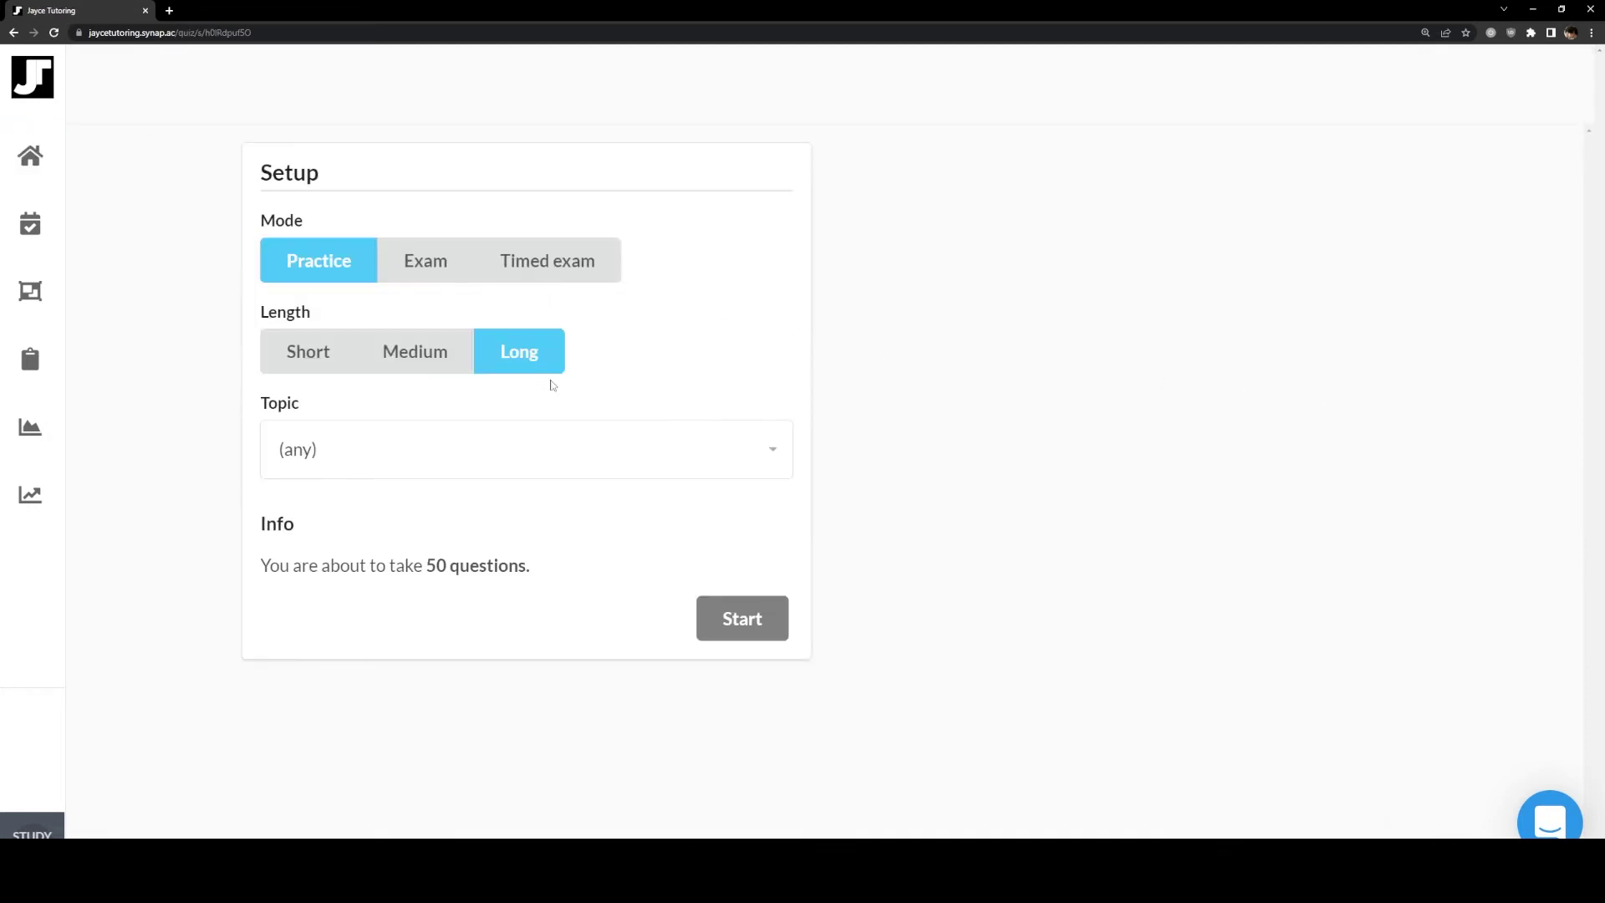
key("alt+Left")
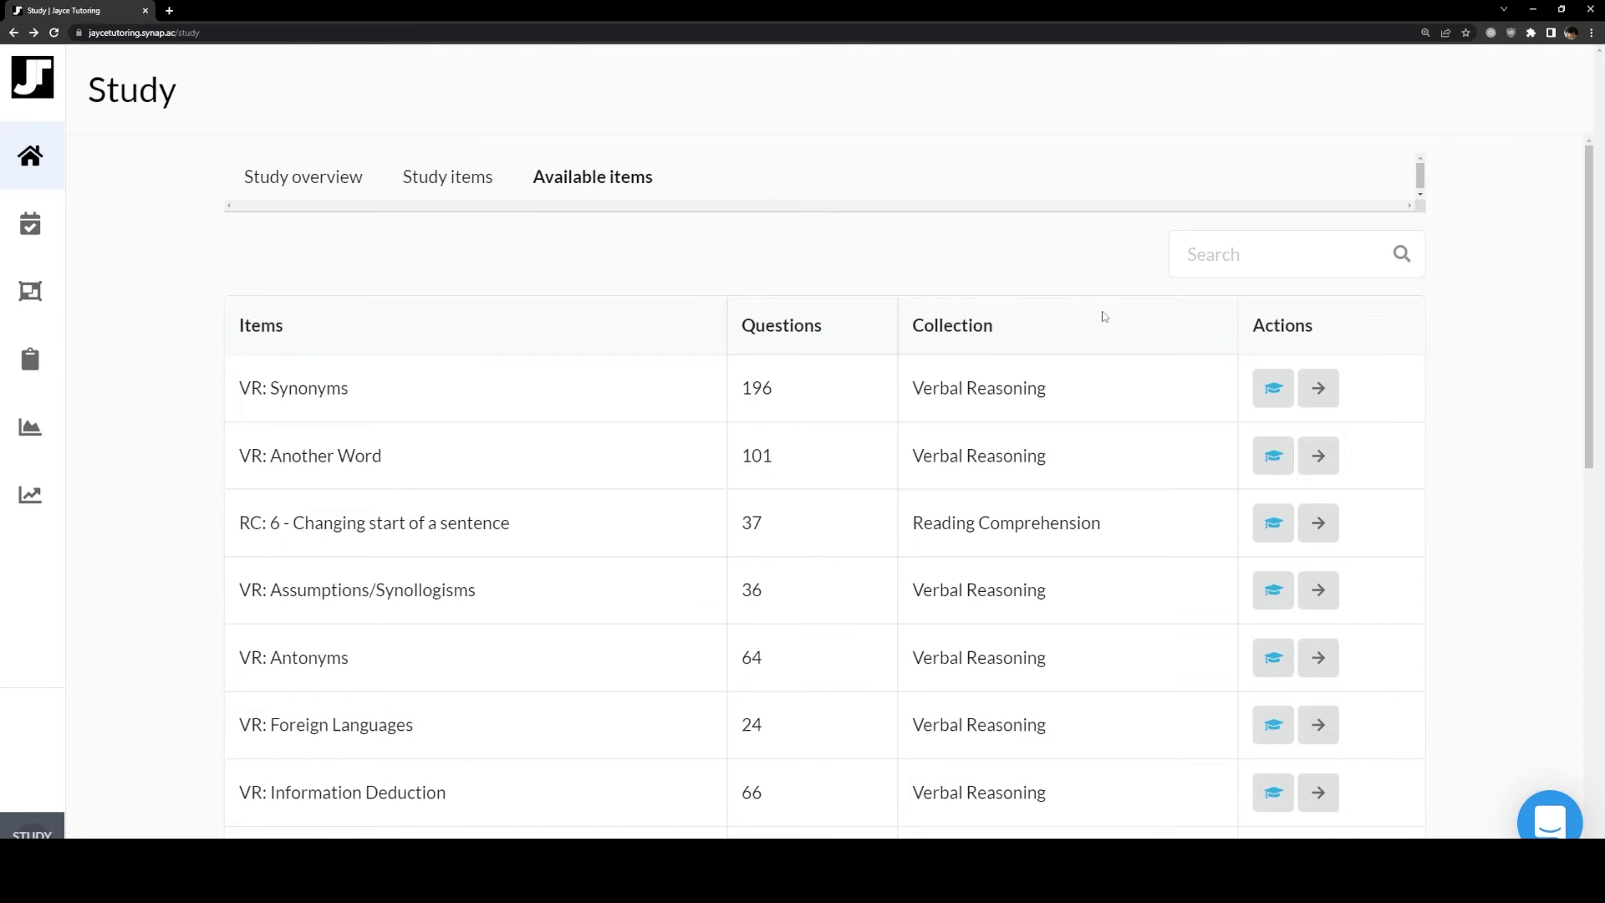
Scroll the Available items table, then show Study items: 39 quizzes, 2600 questions
scroll(1088, 421, "down", 10)
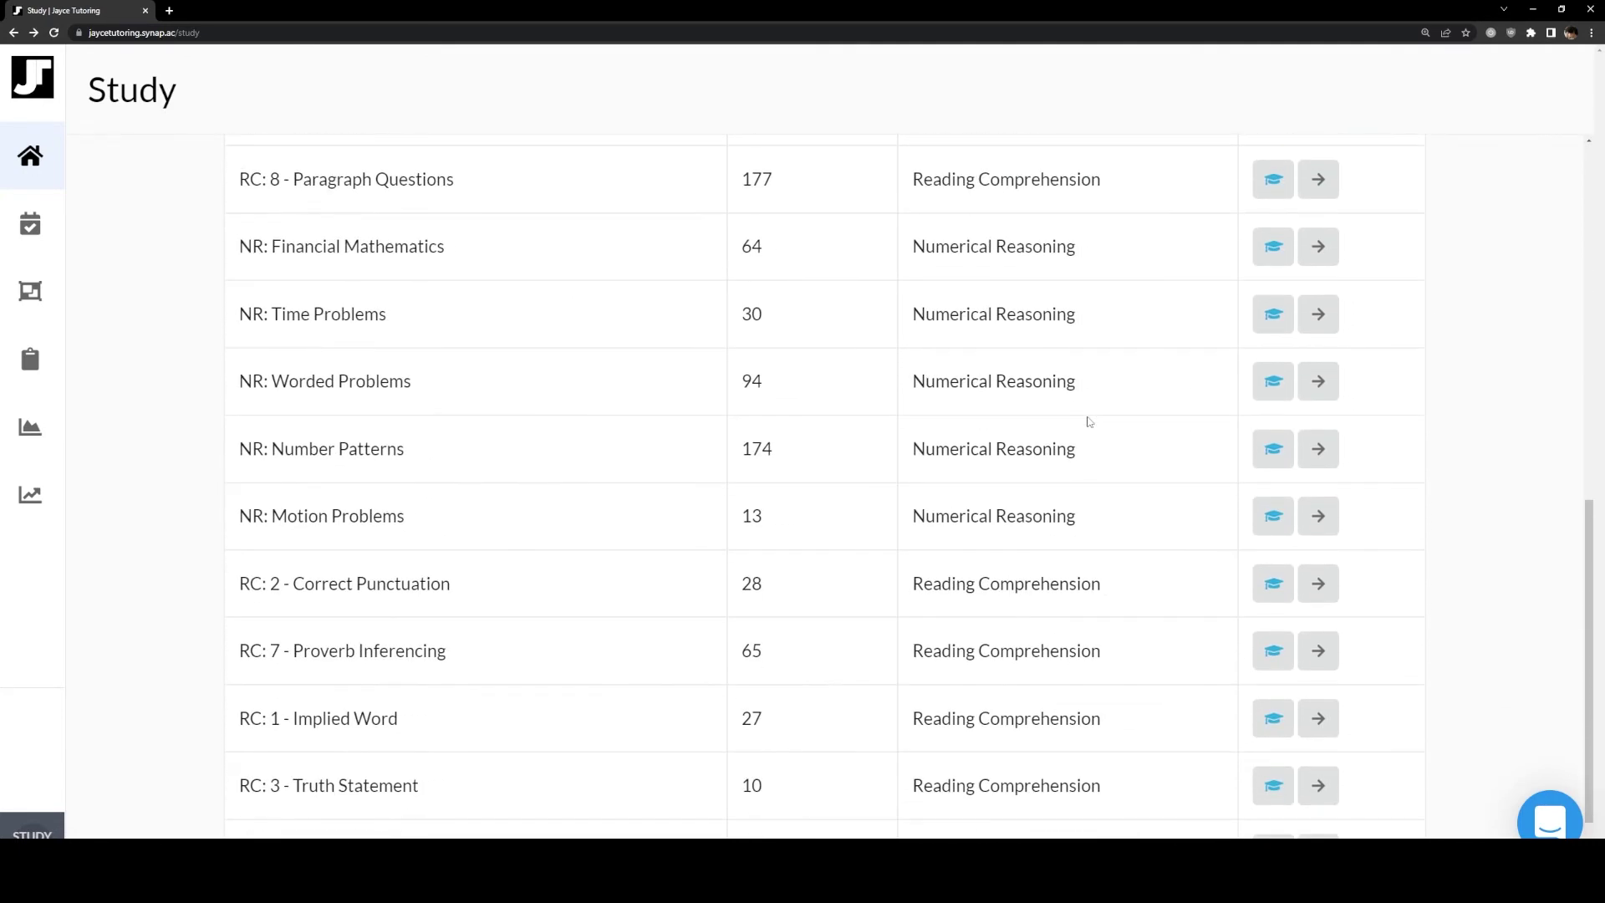
scroll(1088, 420, "down", 2)
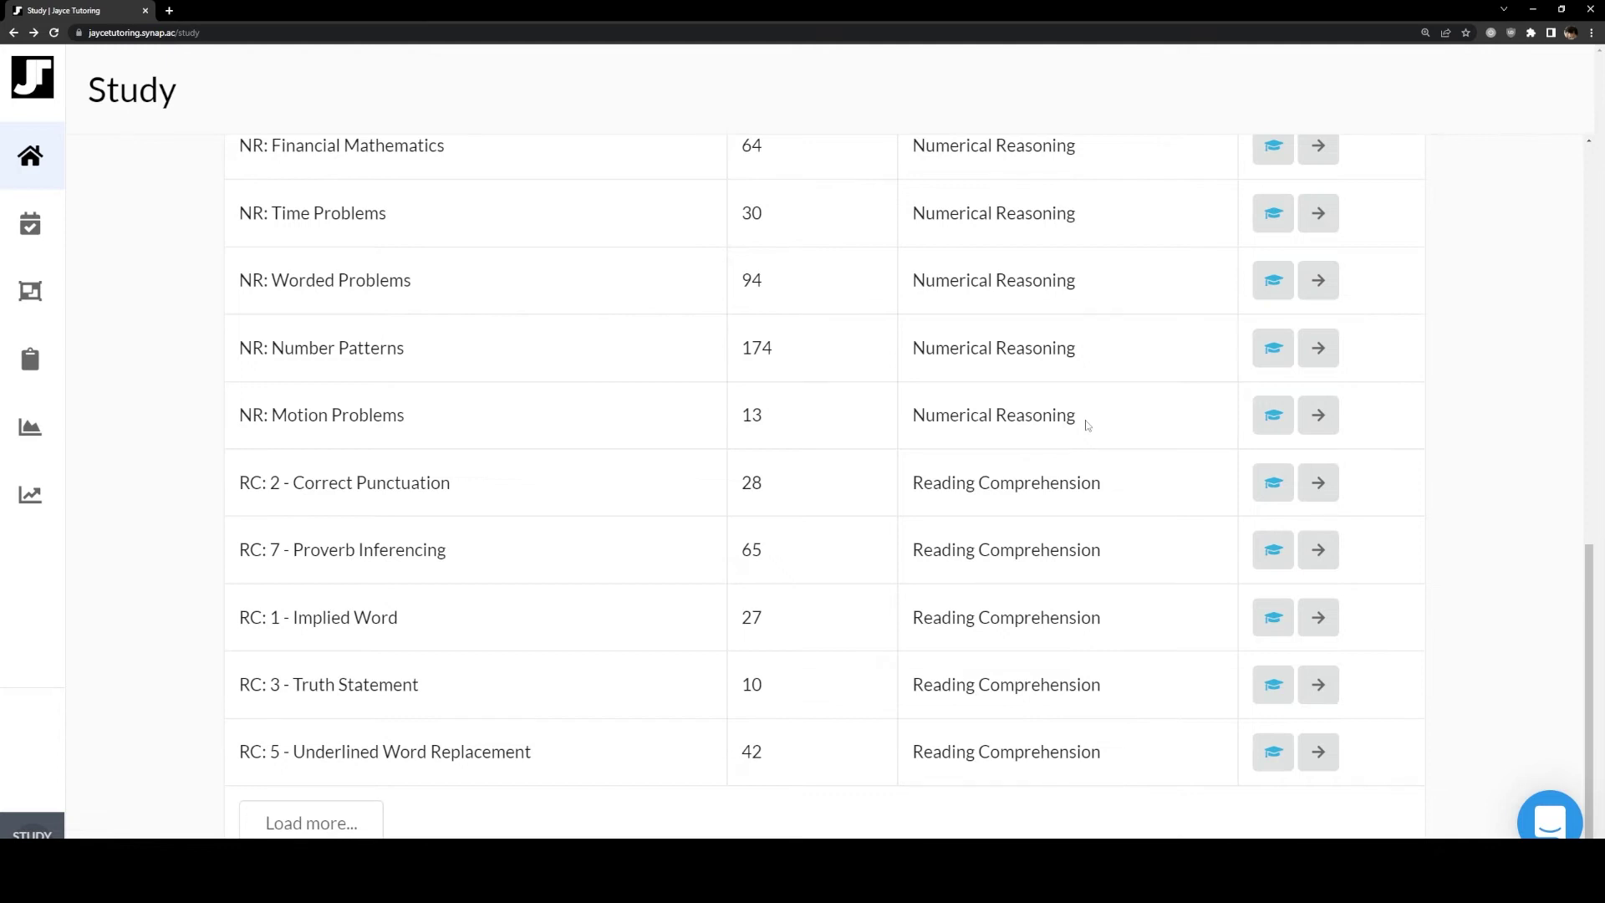
scroll(1087, 425, "up", 15)
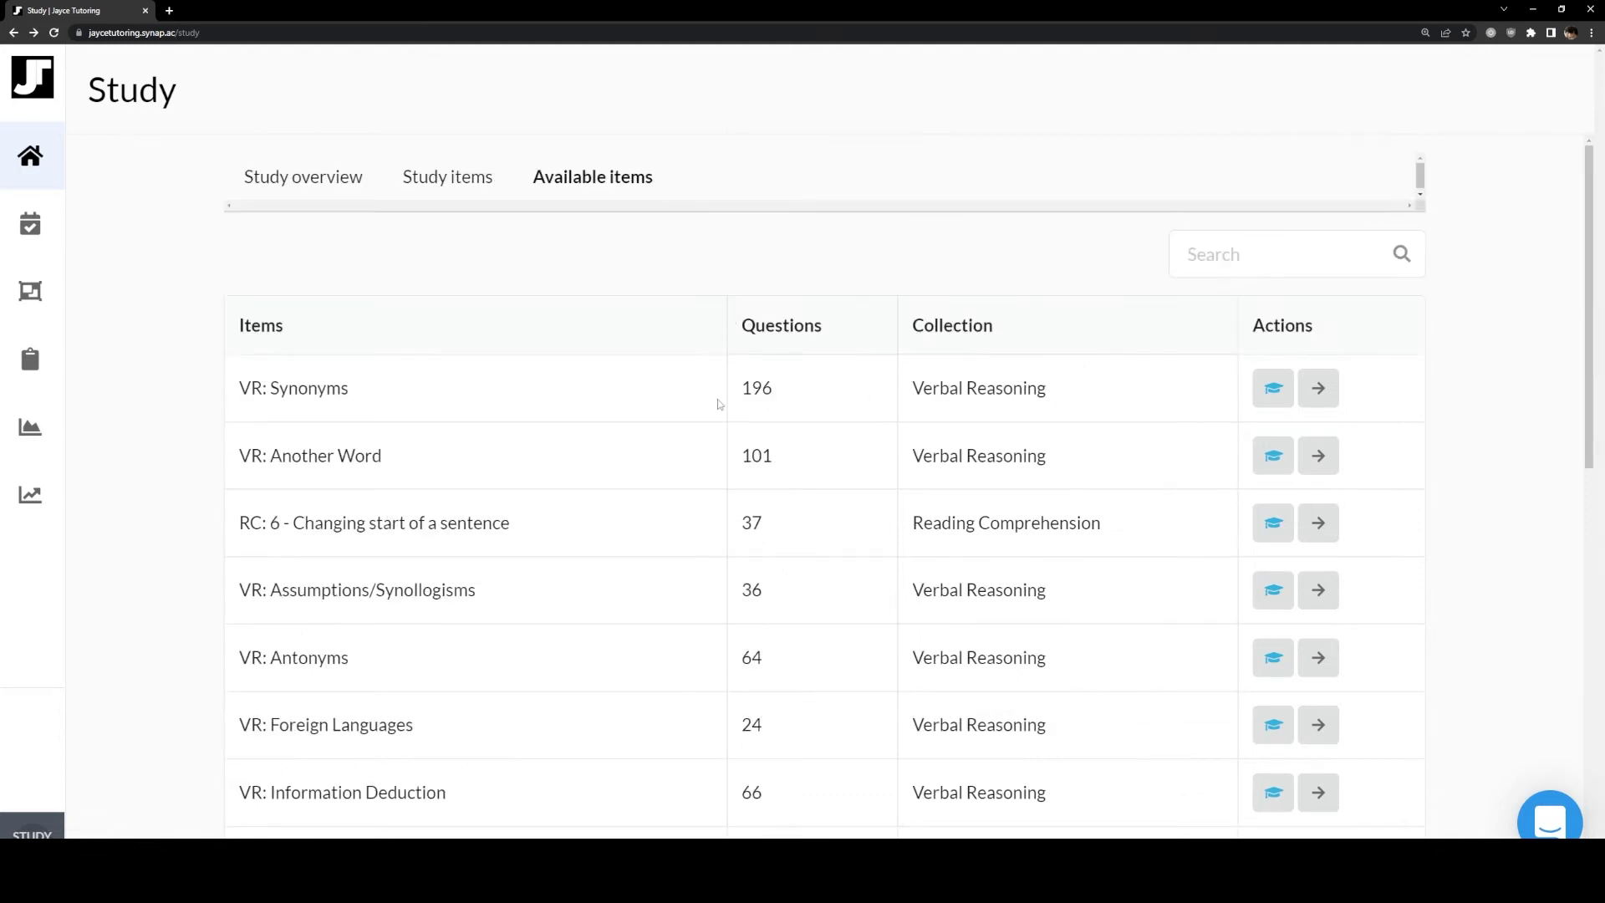
left_click(495, 184)
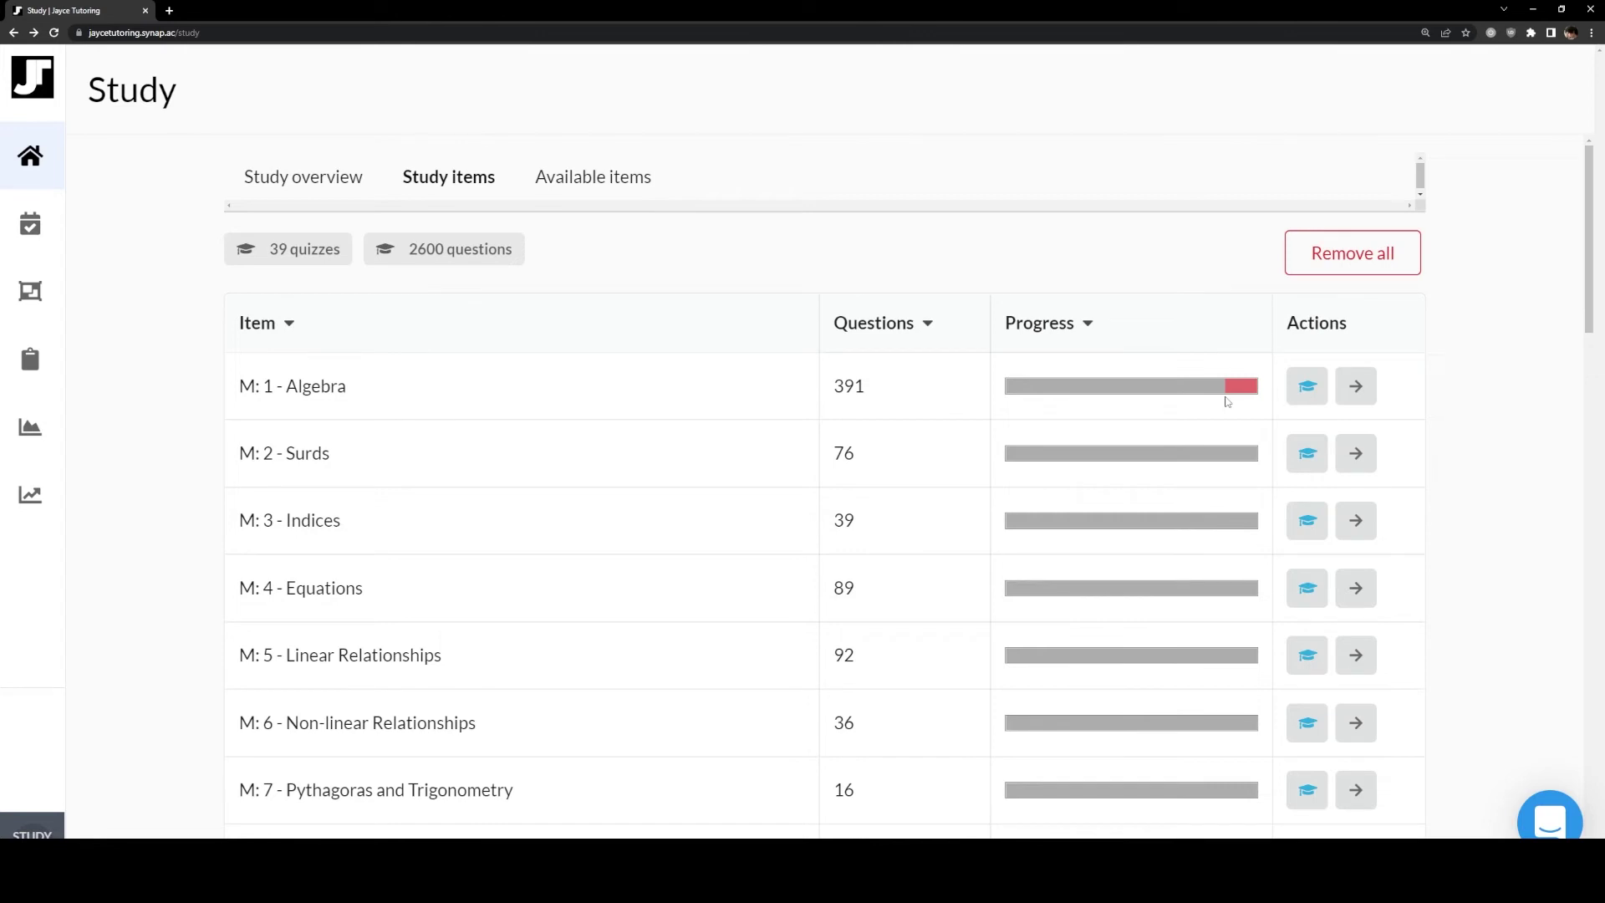
Check the Algebra progress, return to Available items, then open the Exams page
mouse_move(1054, 397)
mouse_move(1247, 394)
left_click(580, 179)
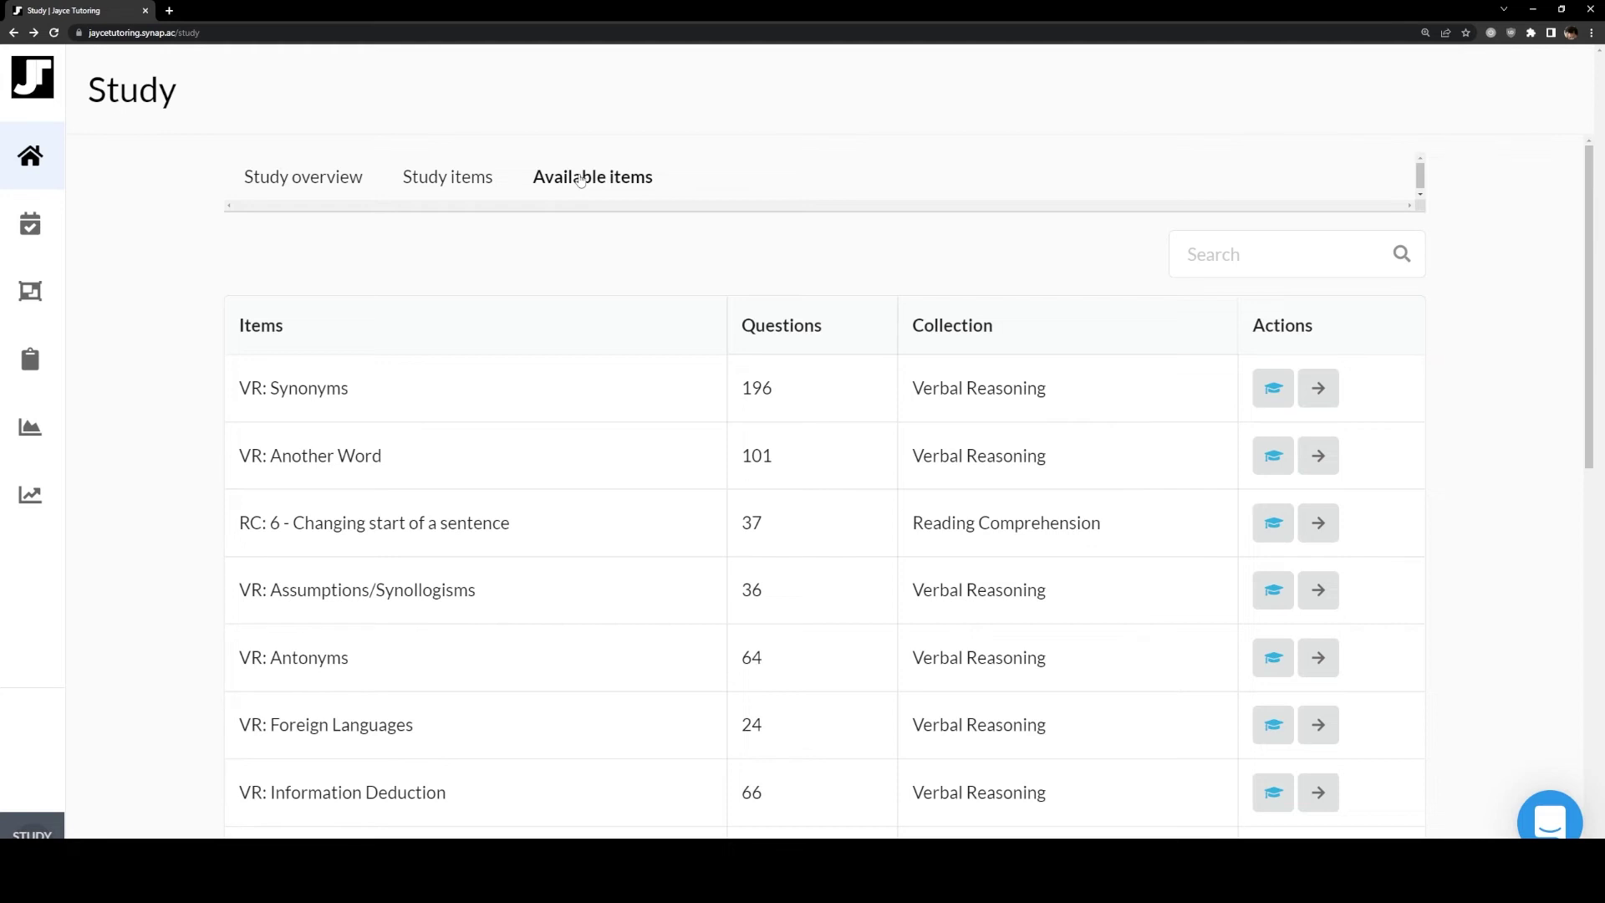
left_click(30, 224)
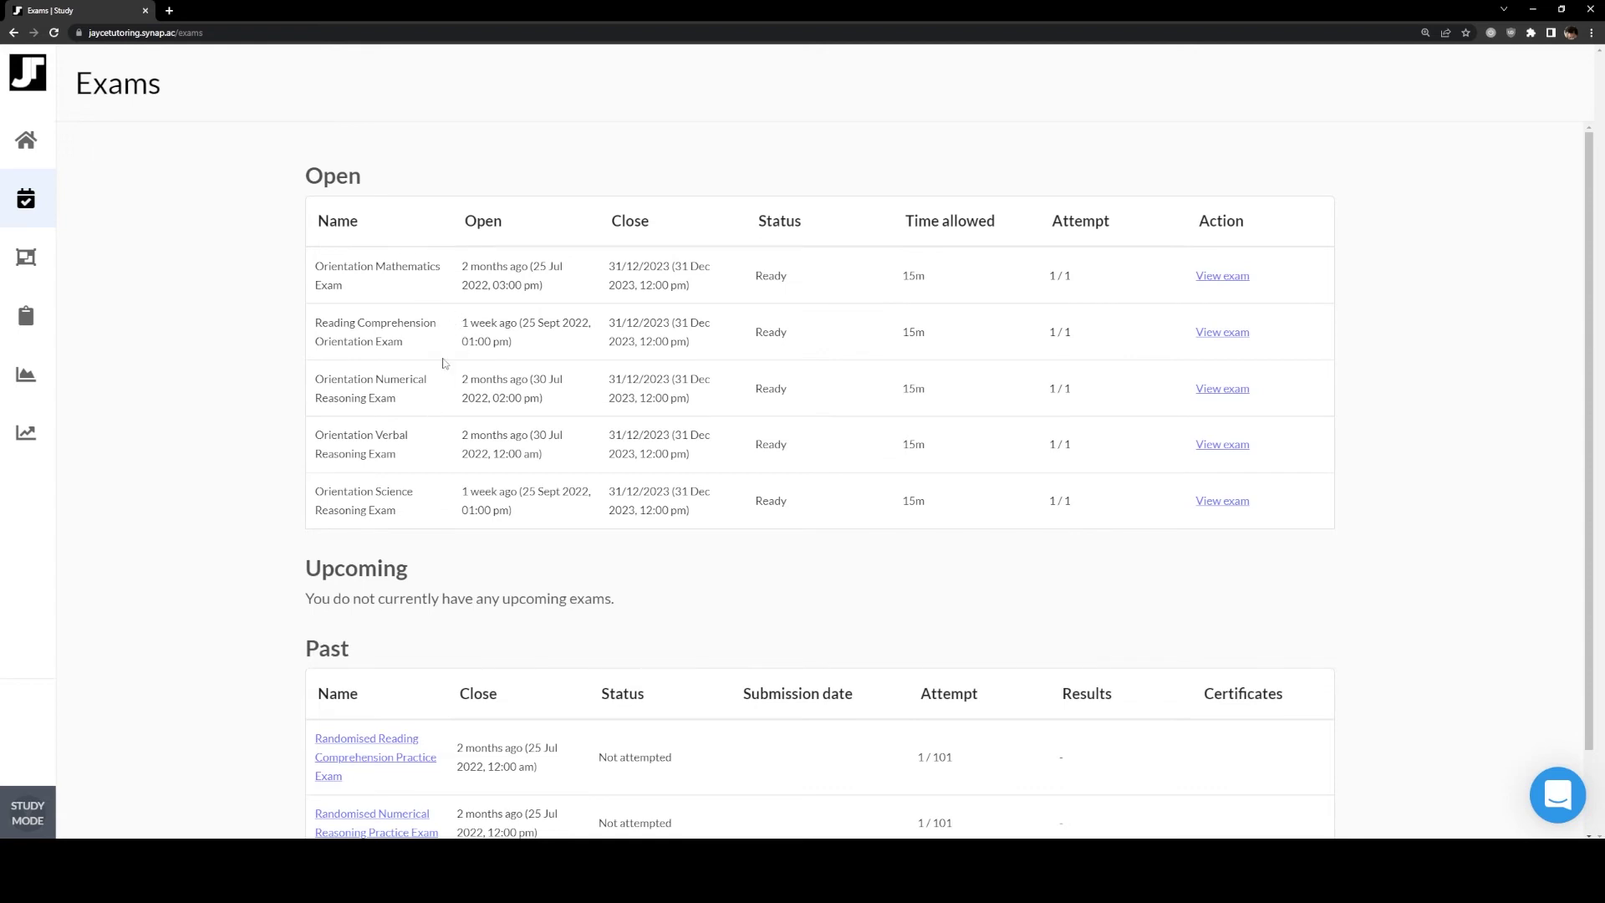
Highlight the 15m time, Upcoming and Past headings on Exams, then go to Collections
left_click_drag(924, 287, 918, 288)
left_click(911, 284)
scroll(900, 296, "down", 2)
scroll(389, 278, "up", 2)
left_click_drag(306, 569, 465, 576)
left_click(404, 623)
left_click_drag(305, 665, 386, 662)
scroll(418, 602, "down", 1)
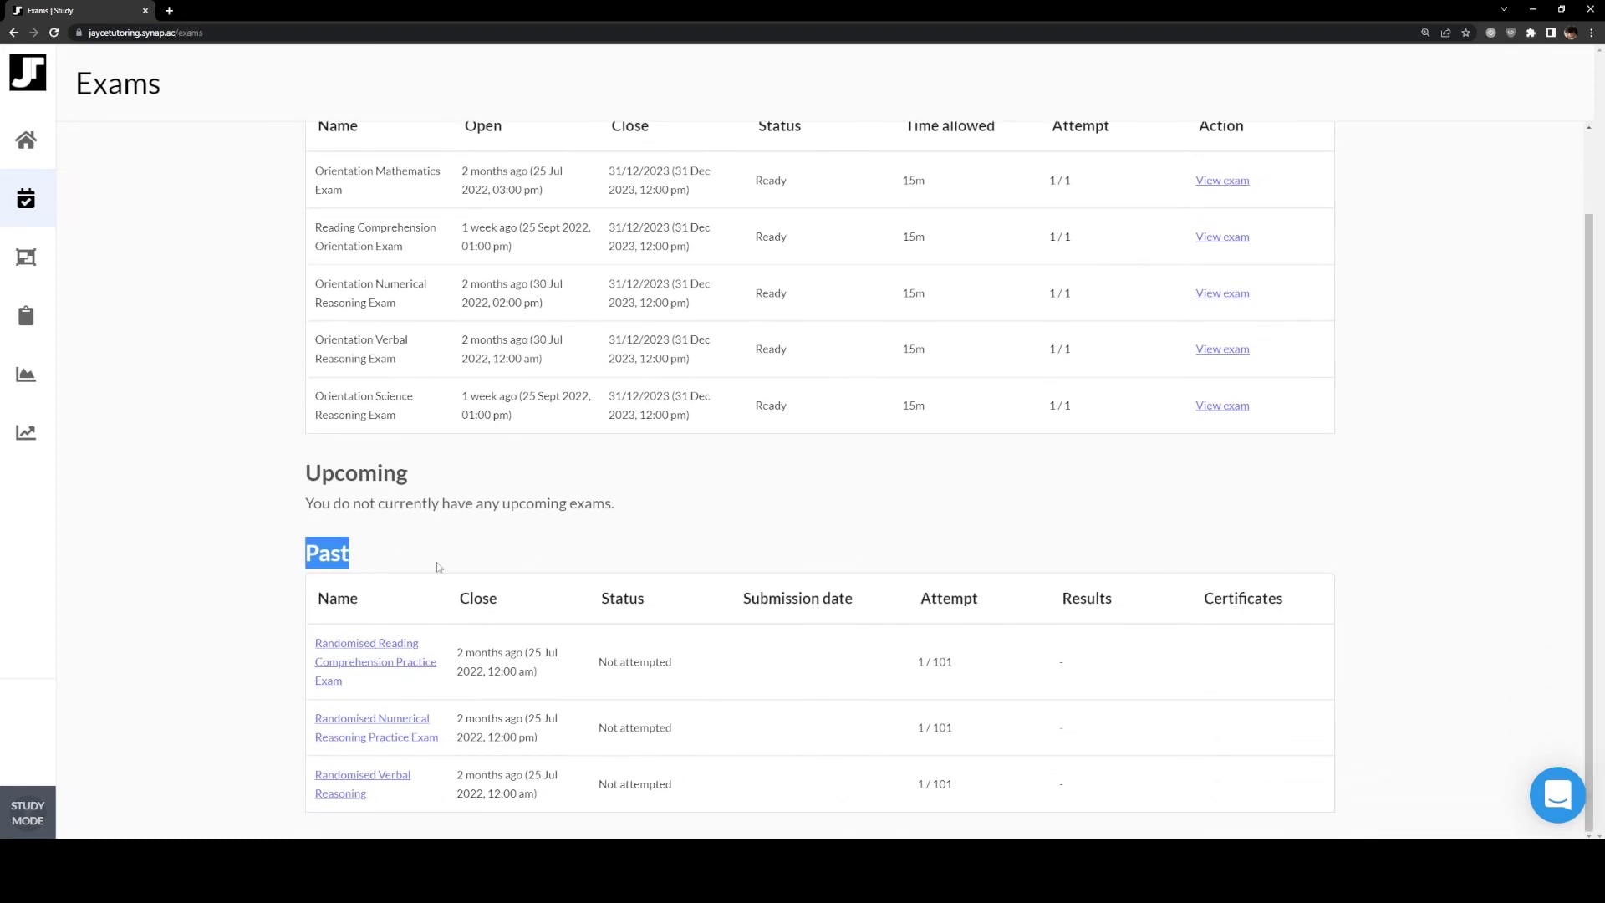
left_click(774, 742)
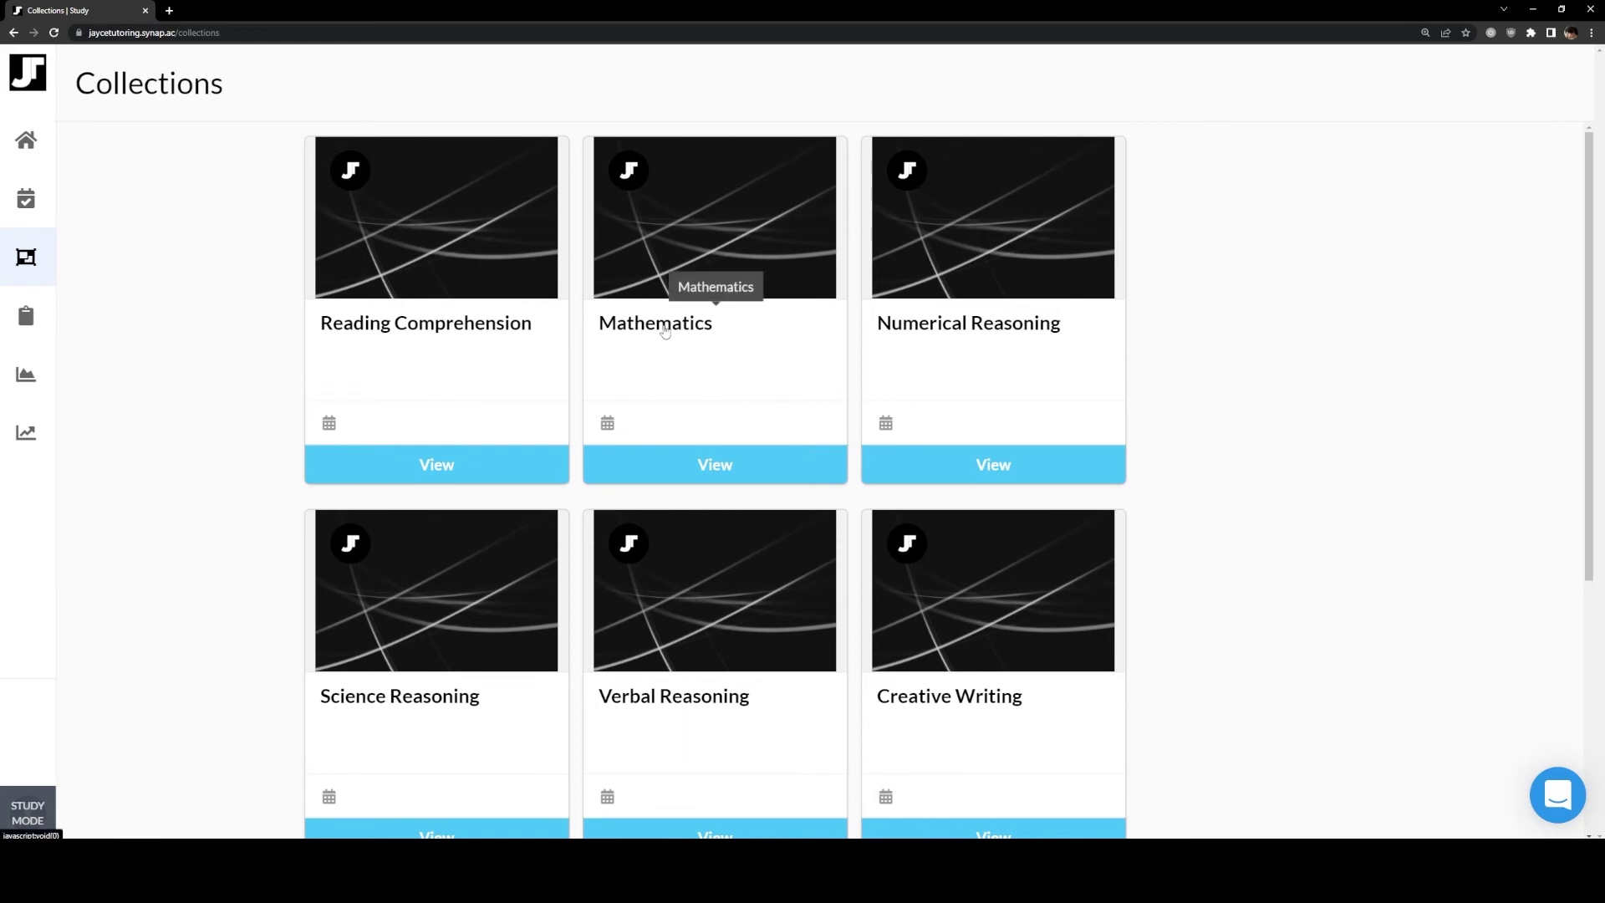
Open the Mathematics collection and the M: 0 - Basics quiz setup with its subtopic list
scroll(669, 334, "down", 2)
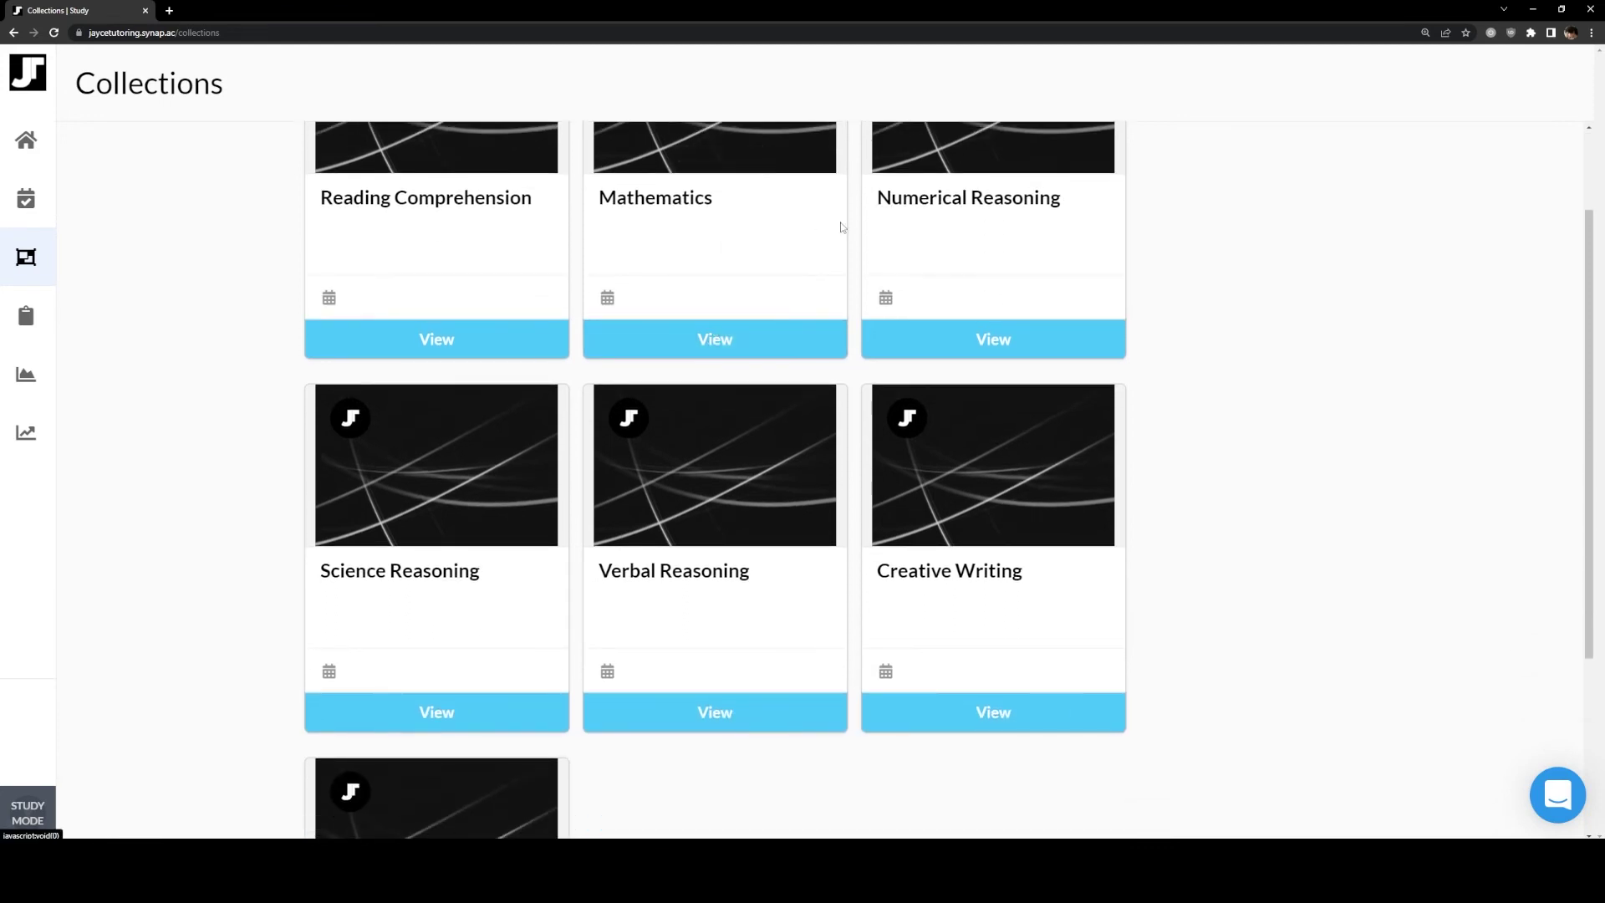
left_click(620, 205)
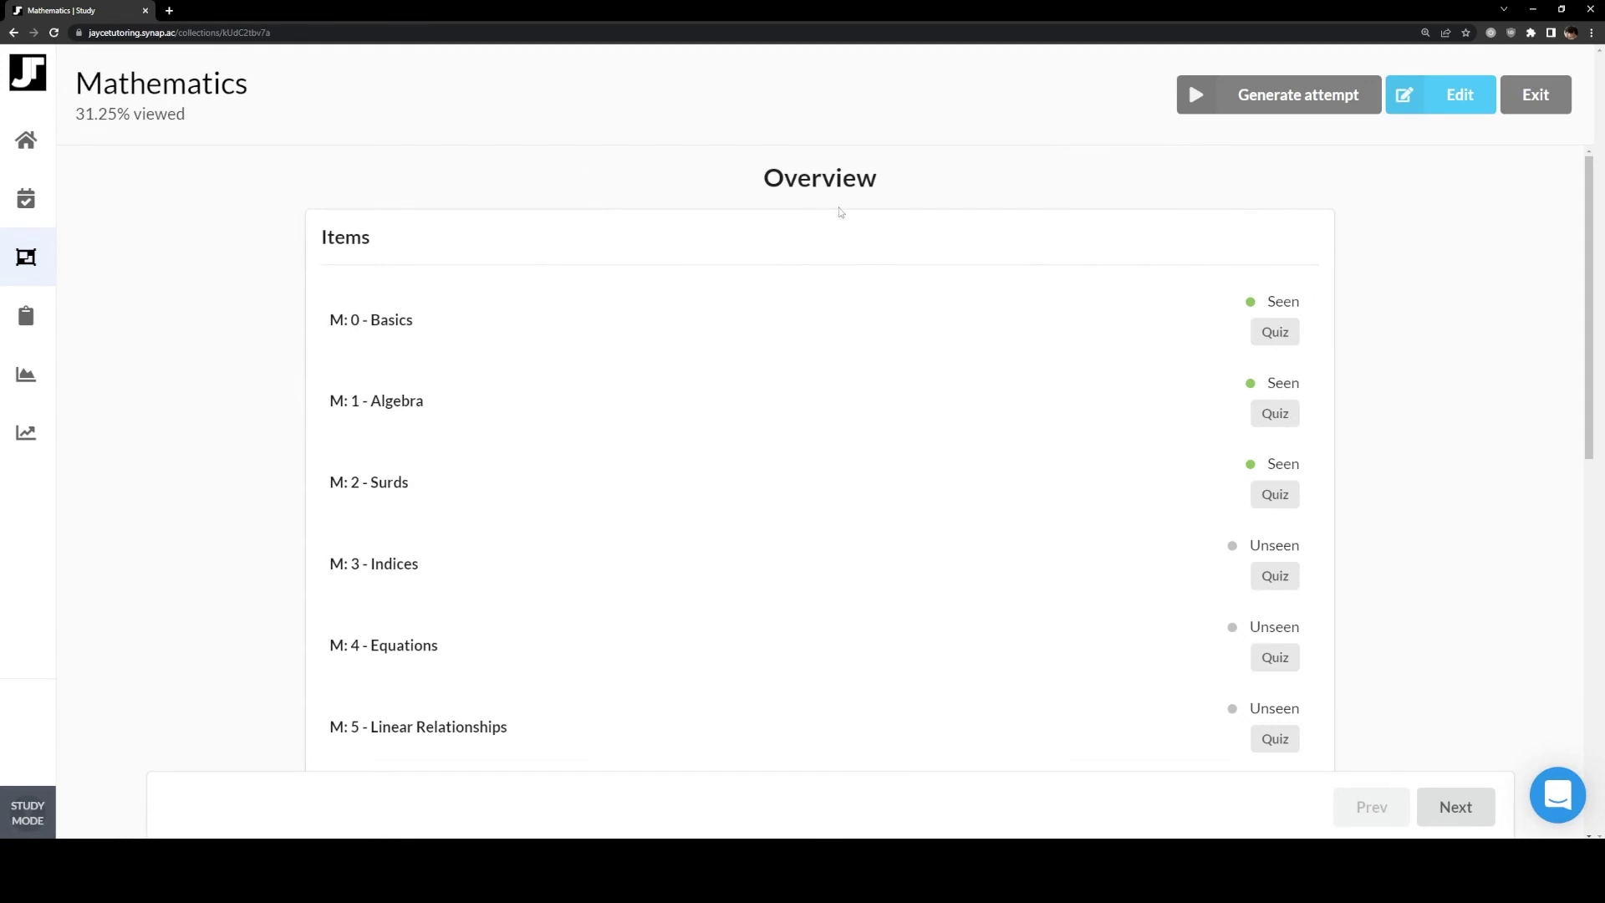
scroll(839, 298, "down", 10)
scroll(627, 681, "up", 10)
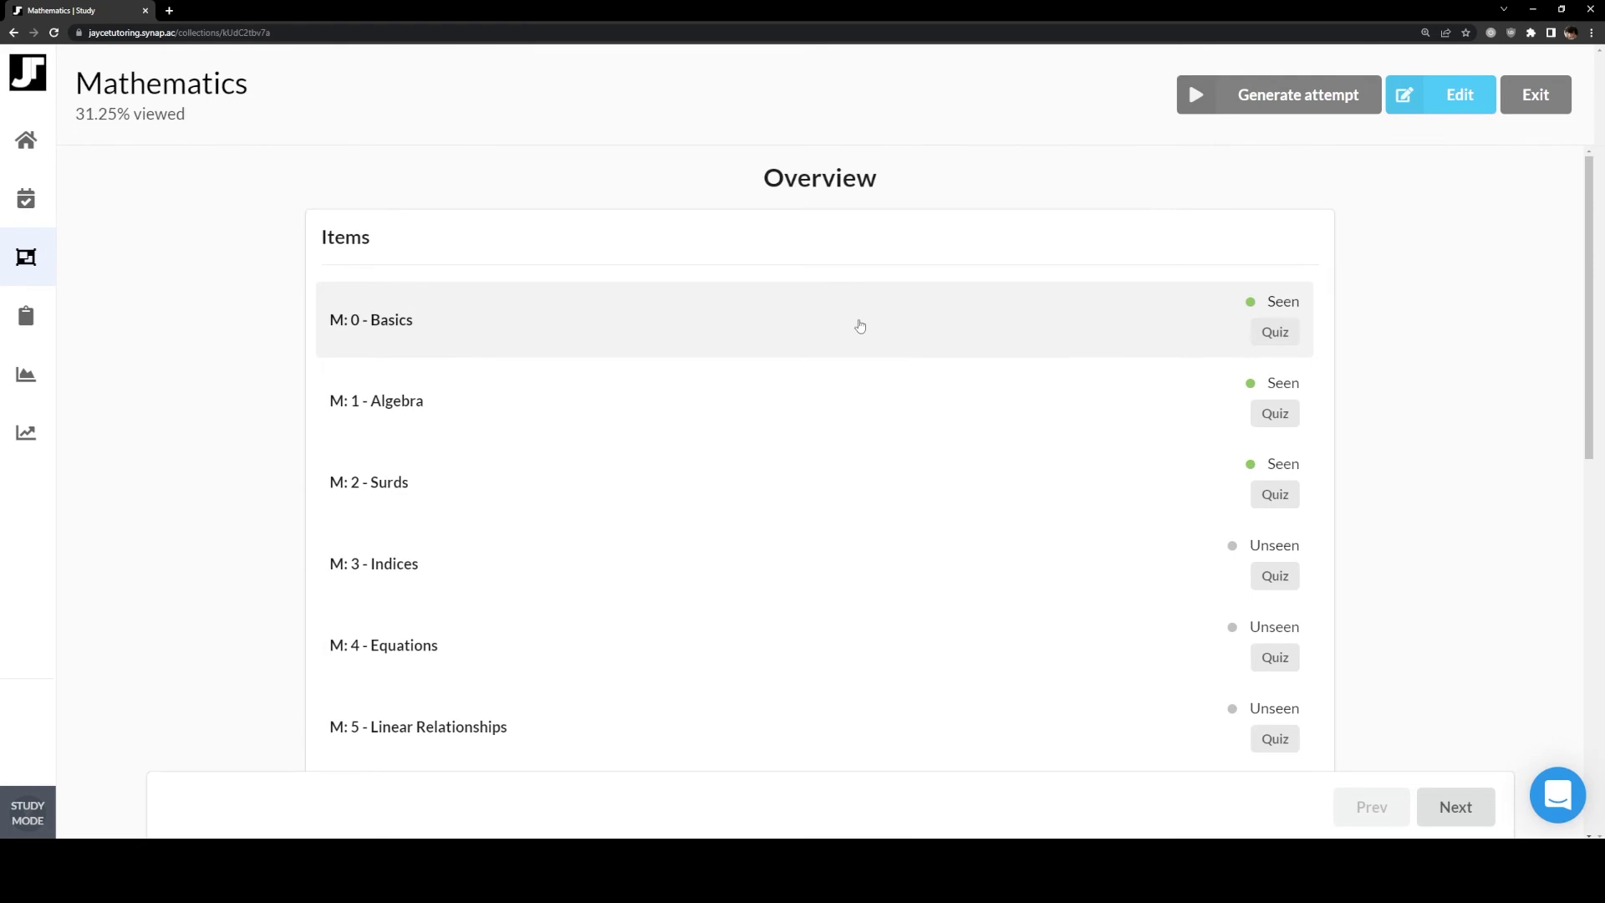
left_click(856, 325)
left_click(804, 473)
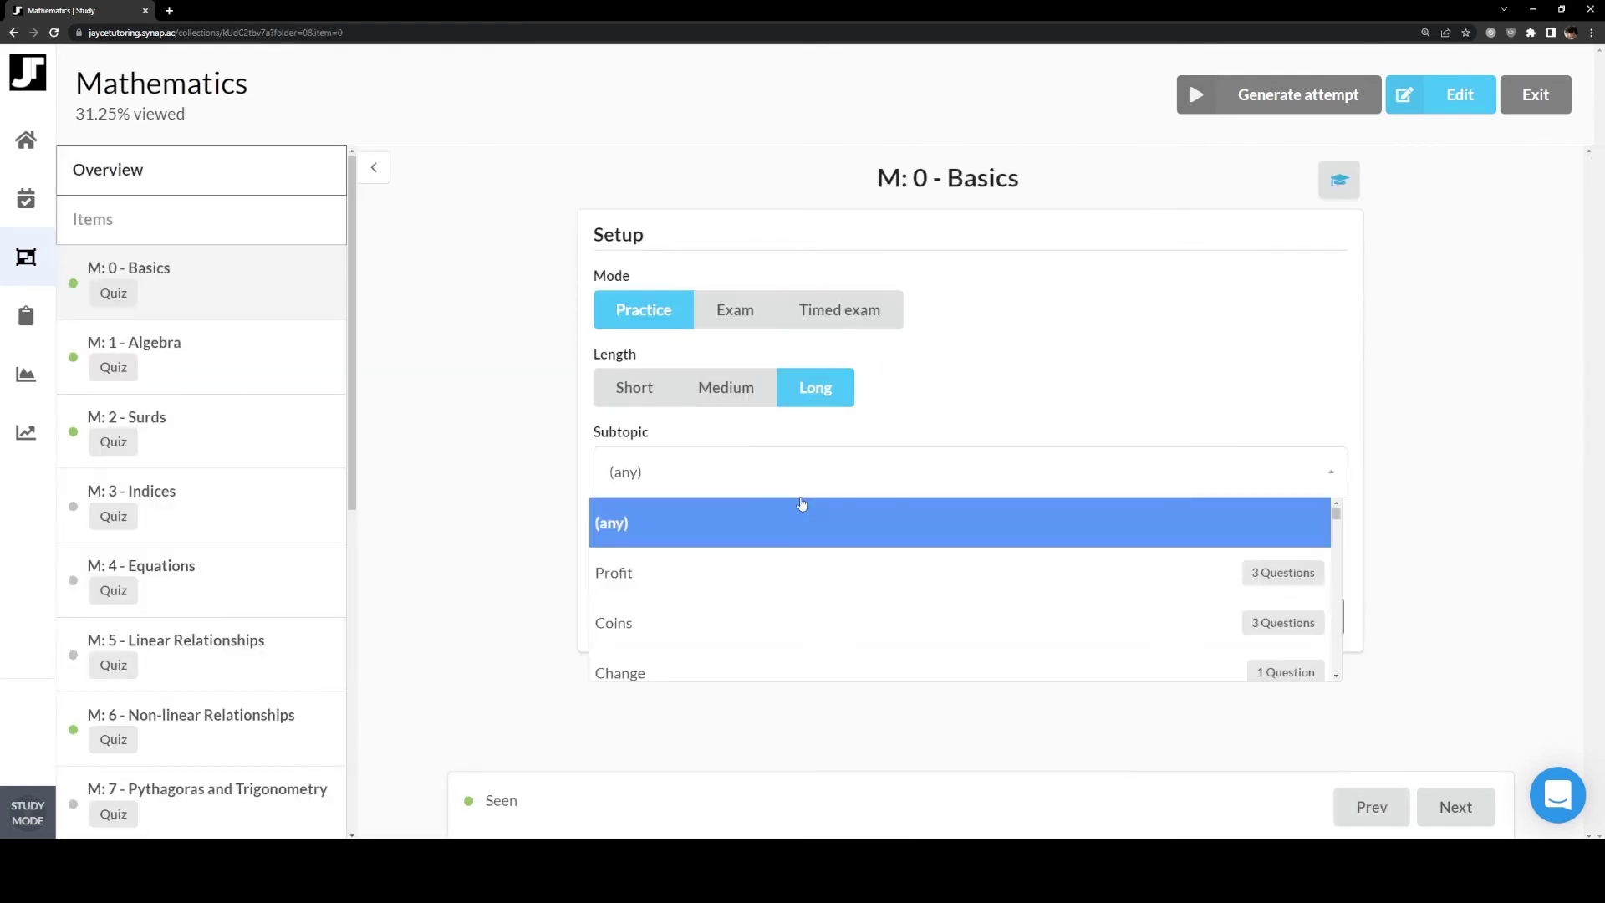
Close the subtopic list on any subtopic and shorten the quiz to 10 questions
scroll(822, 574, "down", 8)
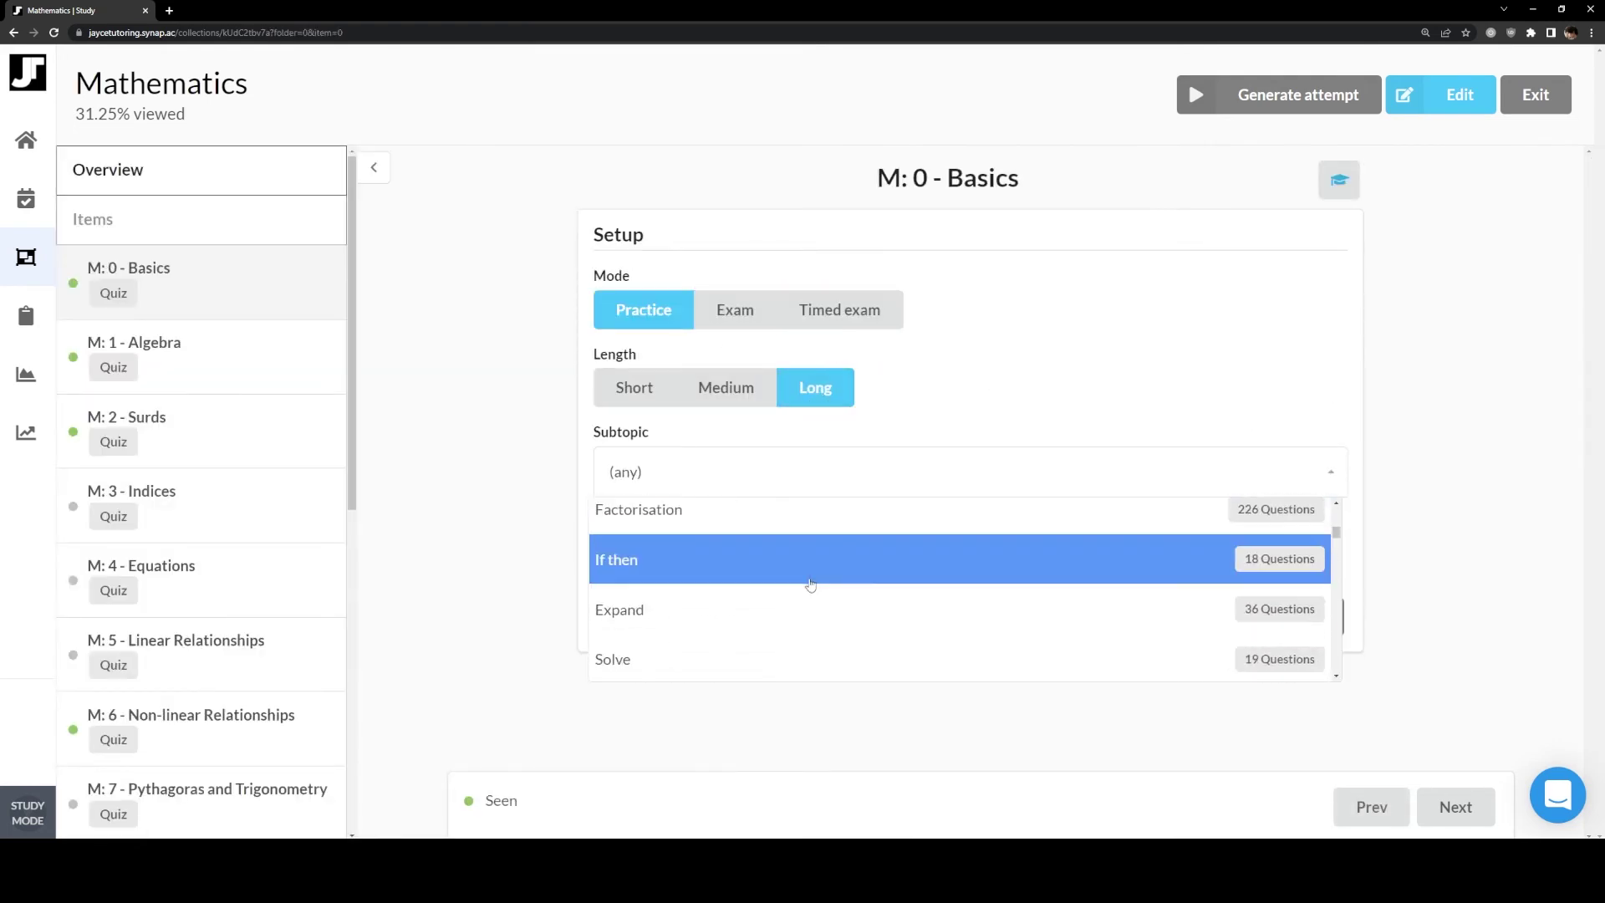
scroll(814, 572, "up", 10)
scroll(859, 548, "down", 5)
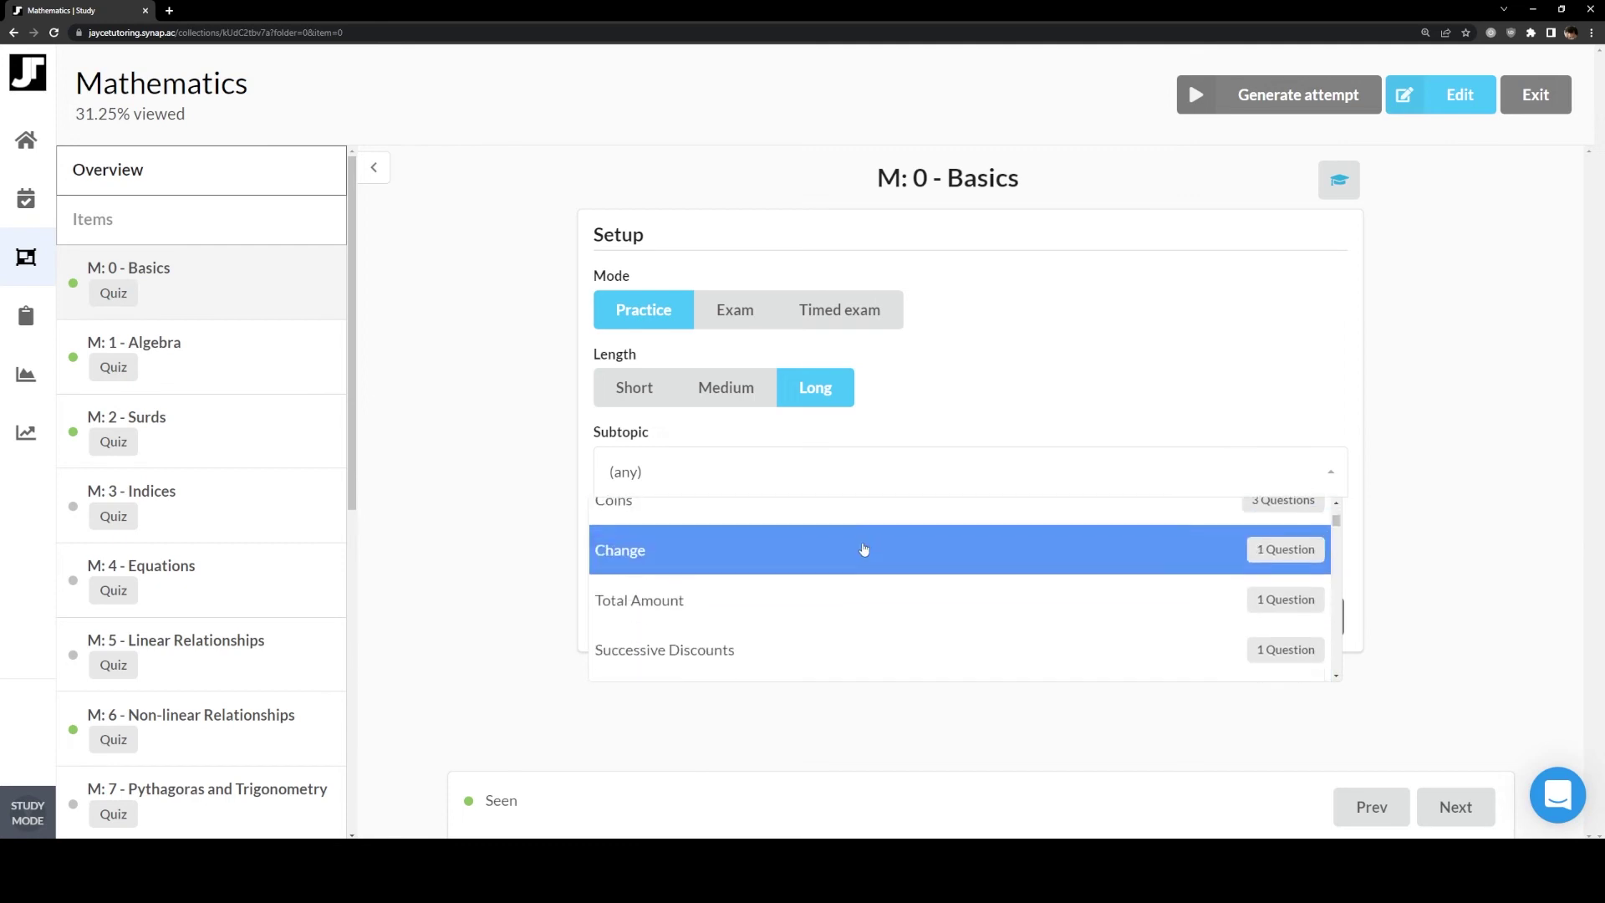
left_click(944, 459)
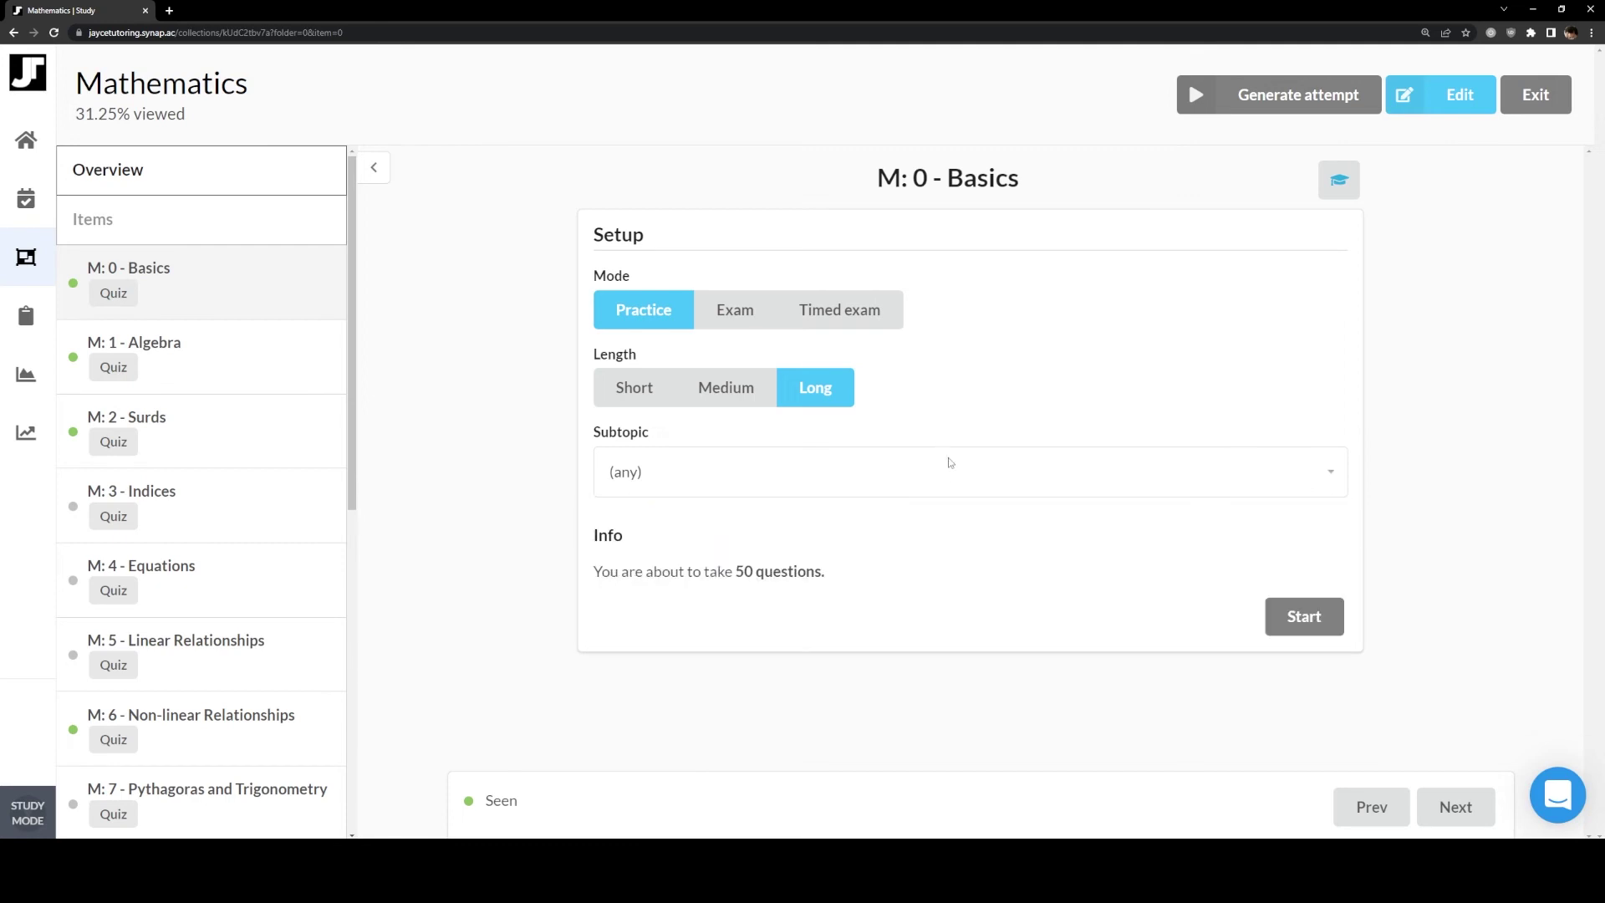
left_click(669, 389)
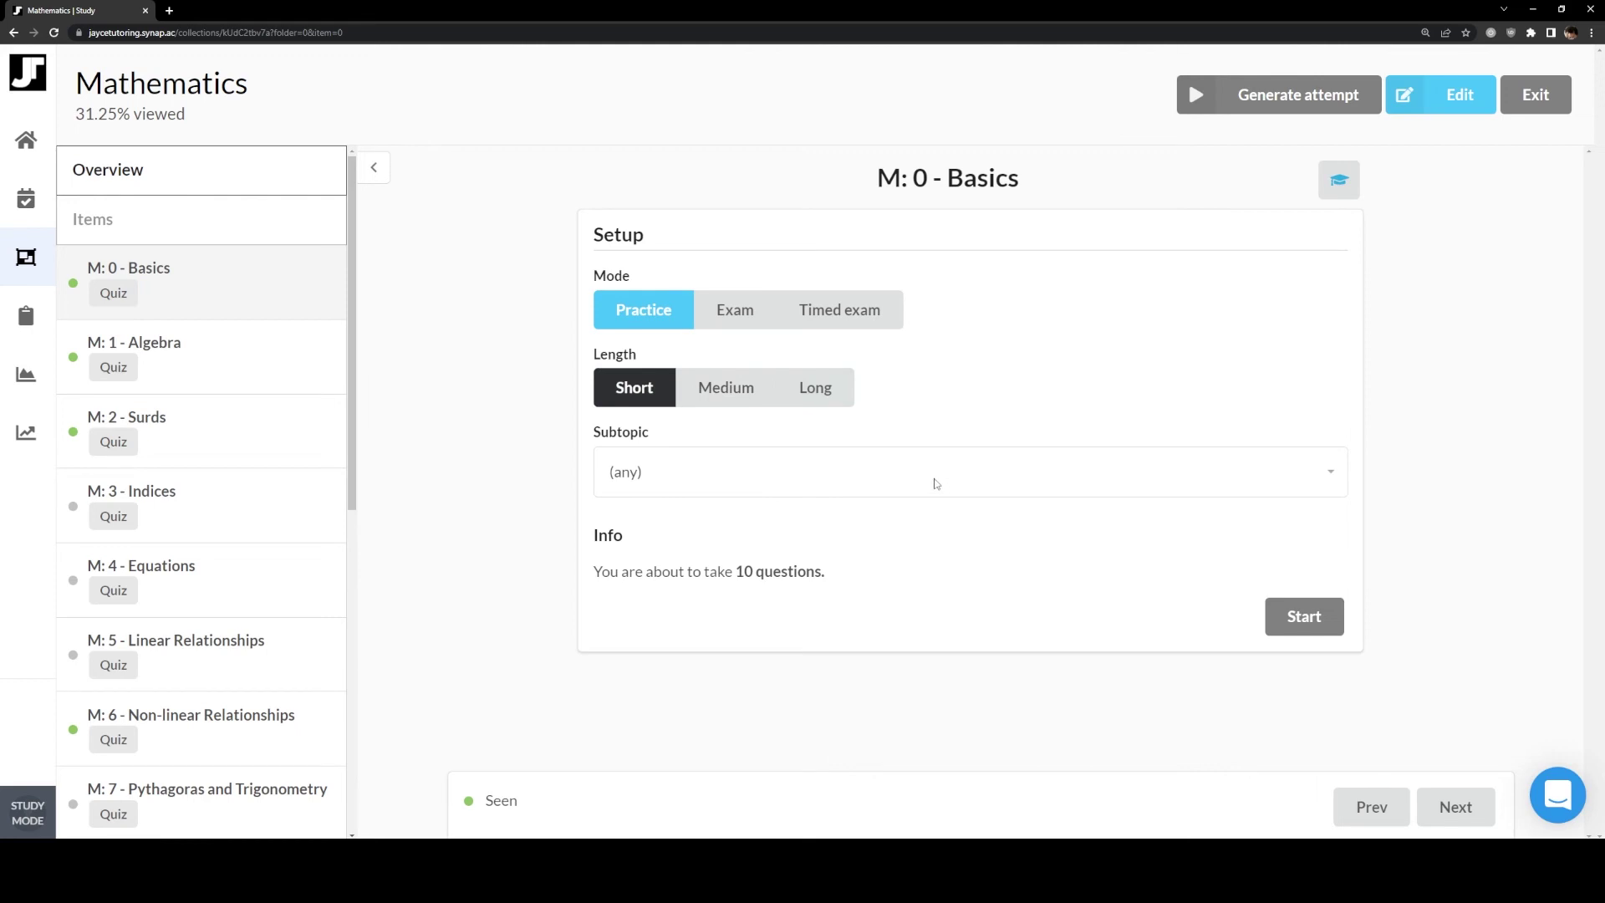
Cycle mode through Exam, Practice and Timed exam, and length through Medium, Long, Short
left_click(735, 311)
left_click(653, 321)
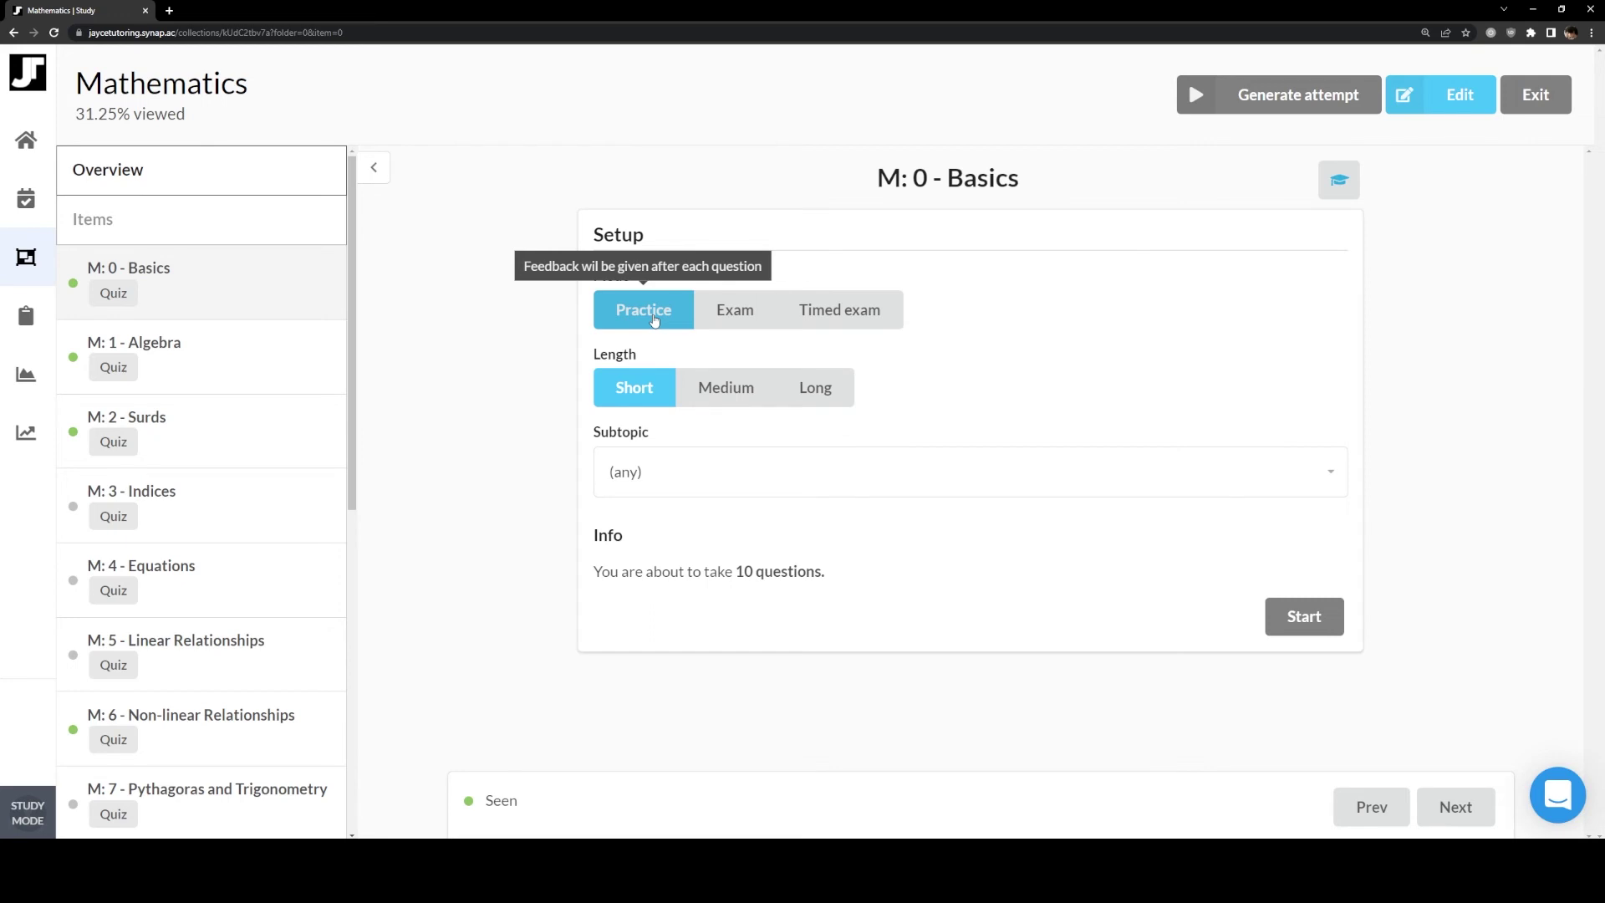
left_click(706, 313)
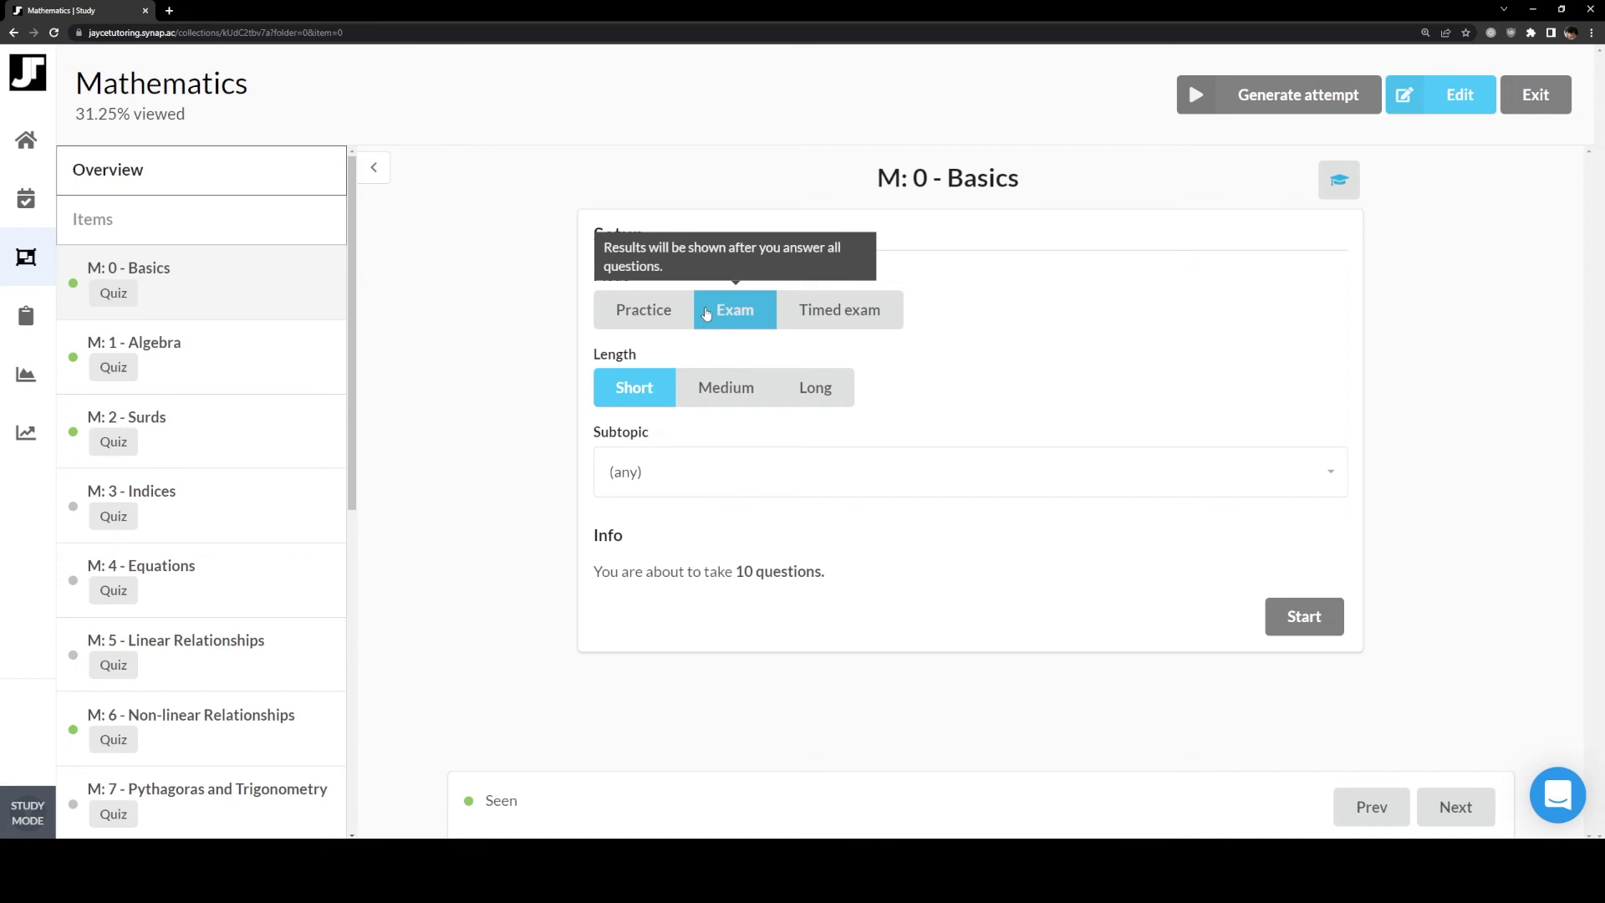
left_click(805, 316)
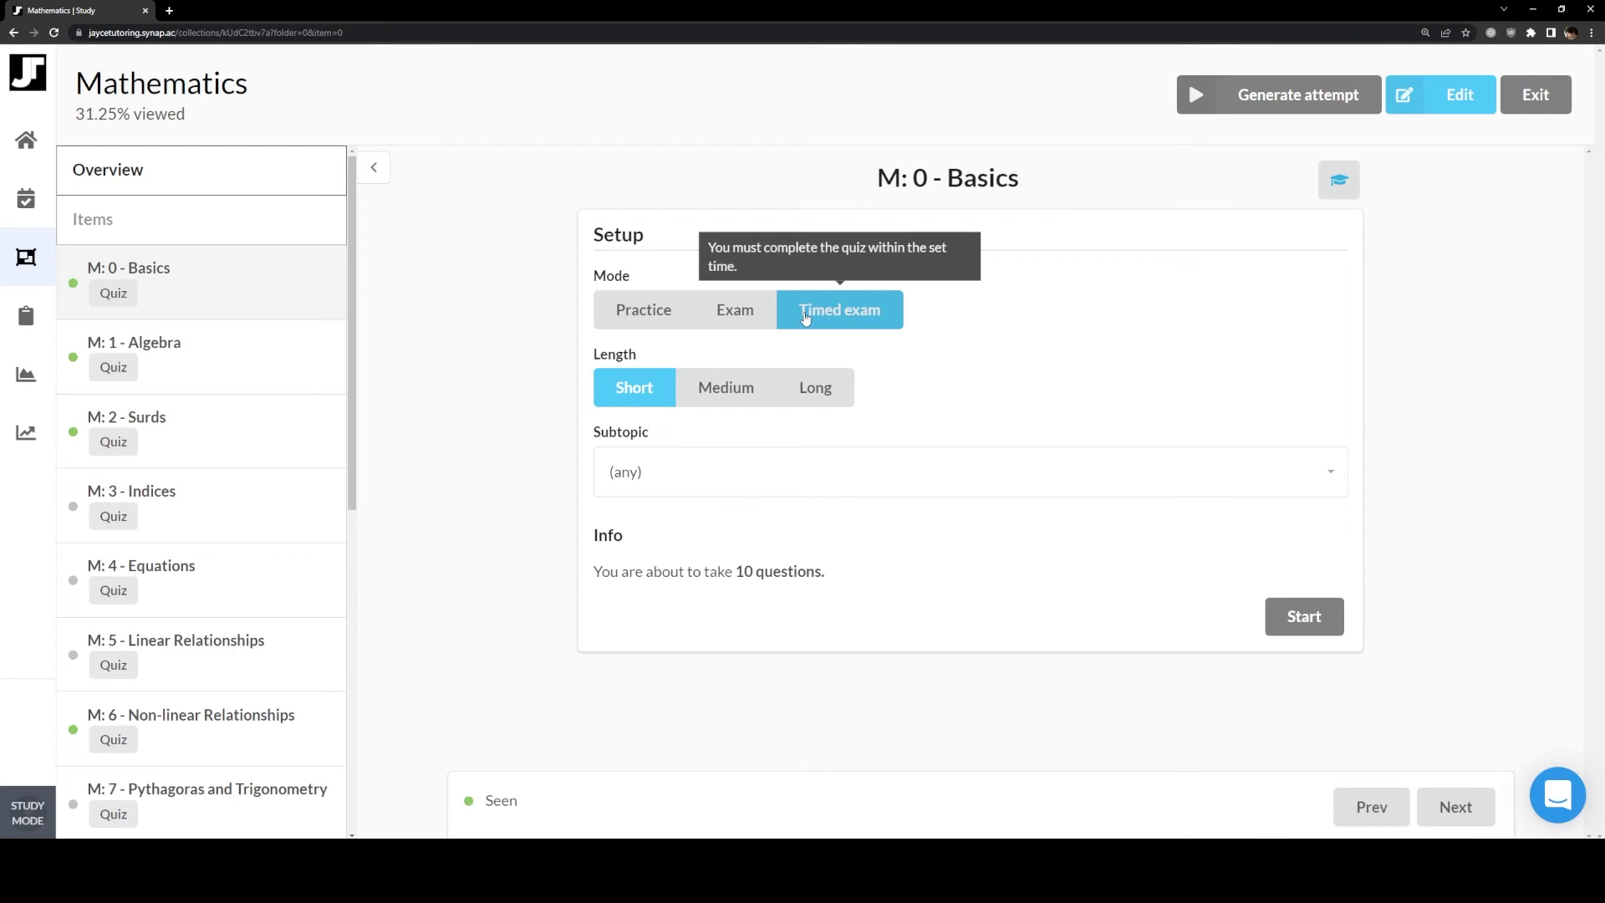
left_click(719, 393)
left_click(811, 388)
left_click(635, 390)
Browse the Subtopic dropdown again, then go to the Assignments page
left_click(795, 472)
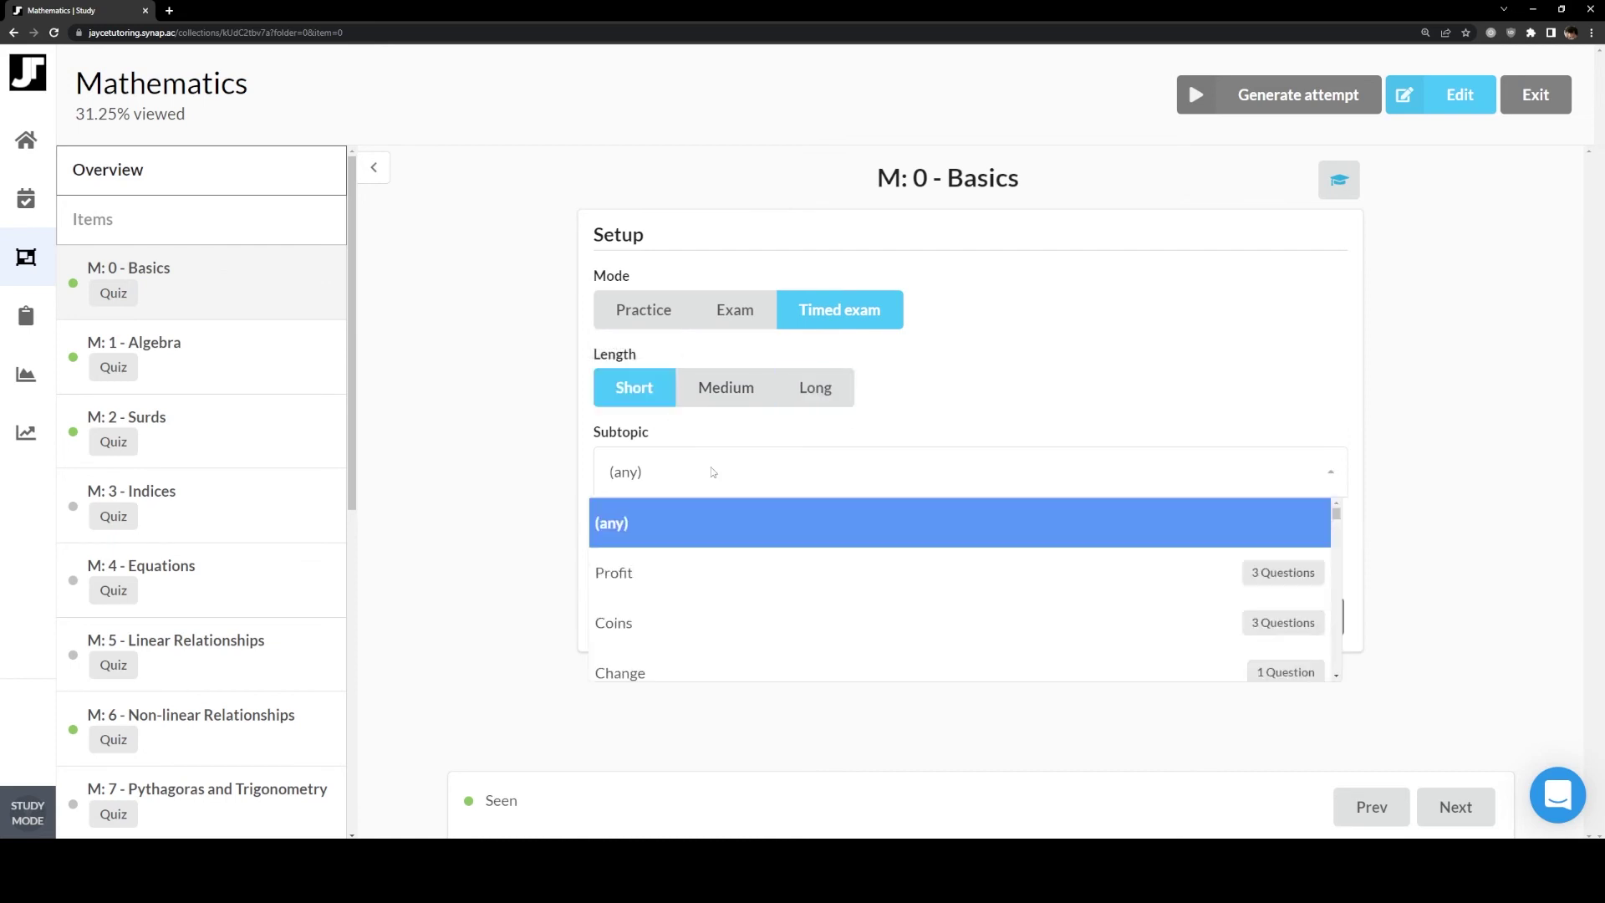
scroll(870, 606, "down", 5)
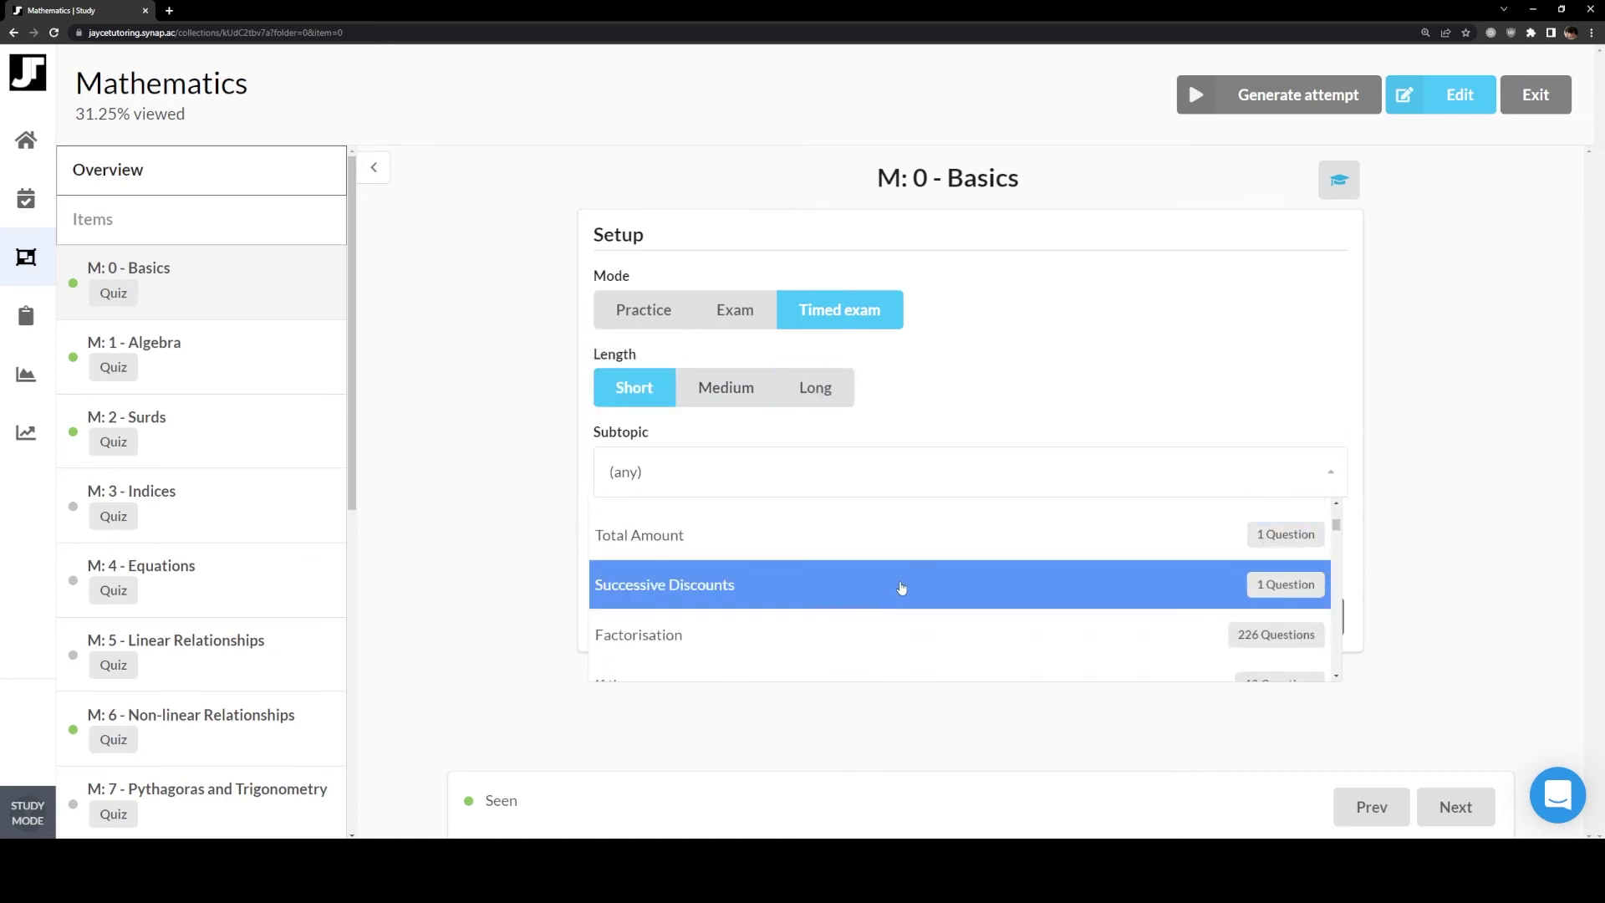
left_click(857, 476)
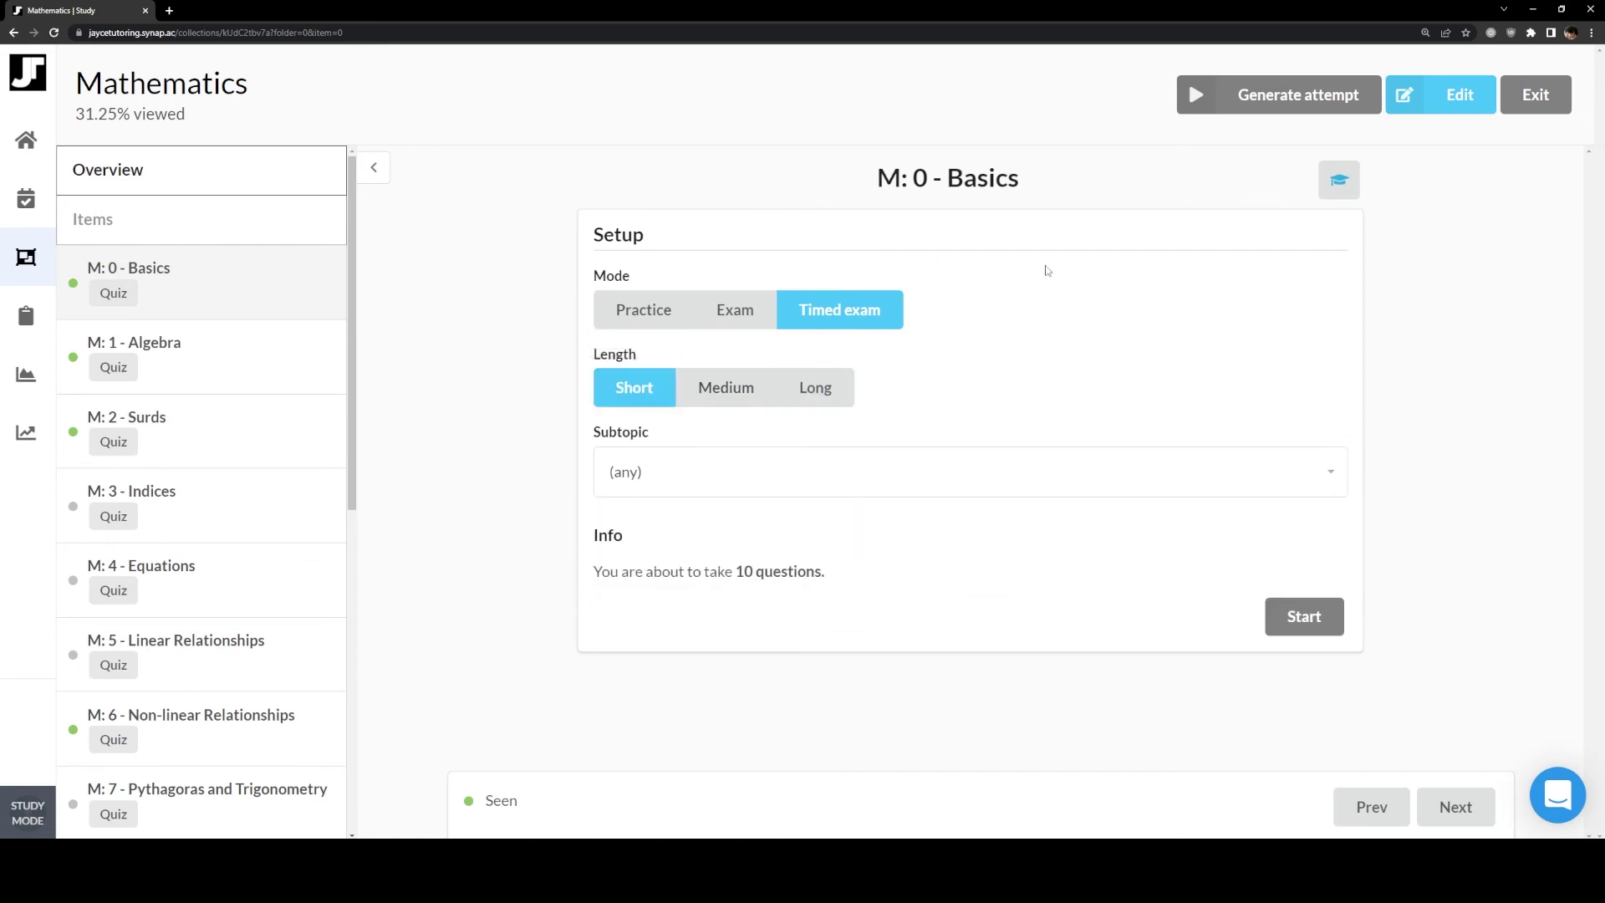
left_click(849, 466)
scroll(914, 649, "down", 8)
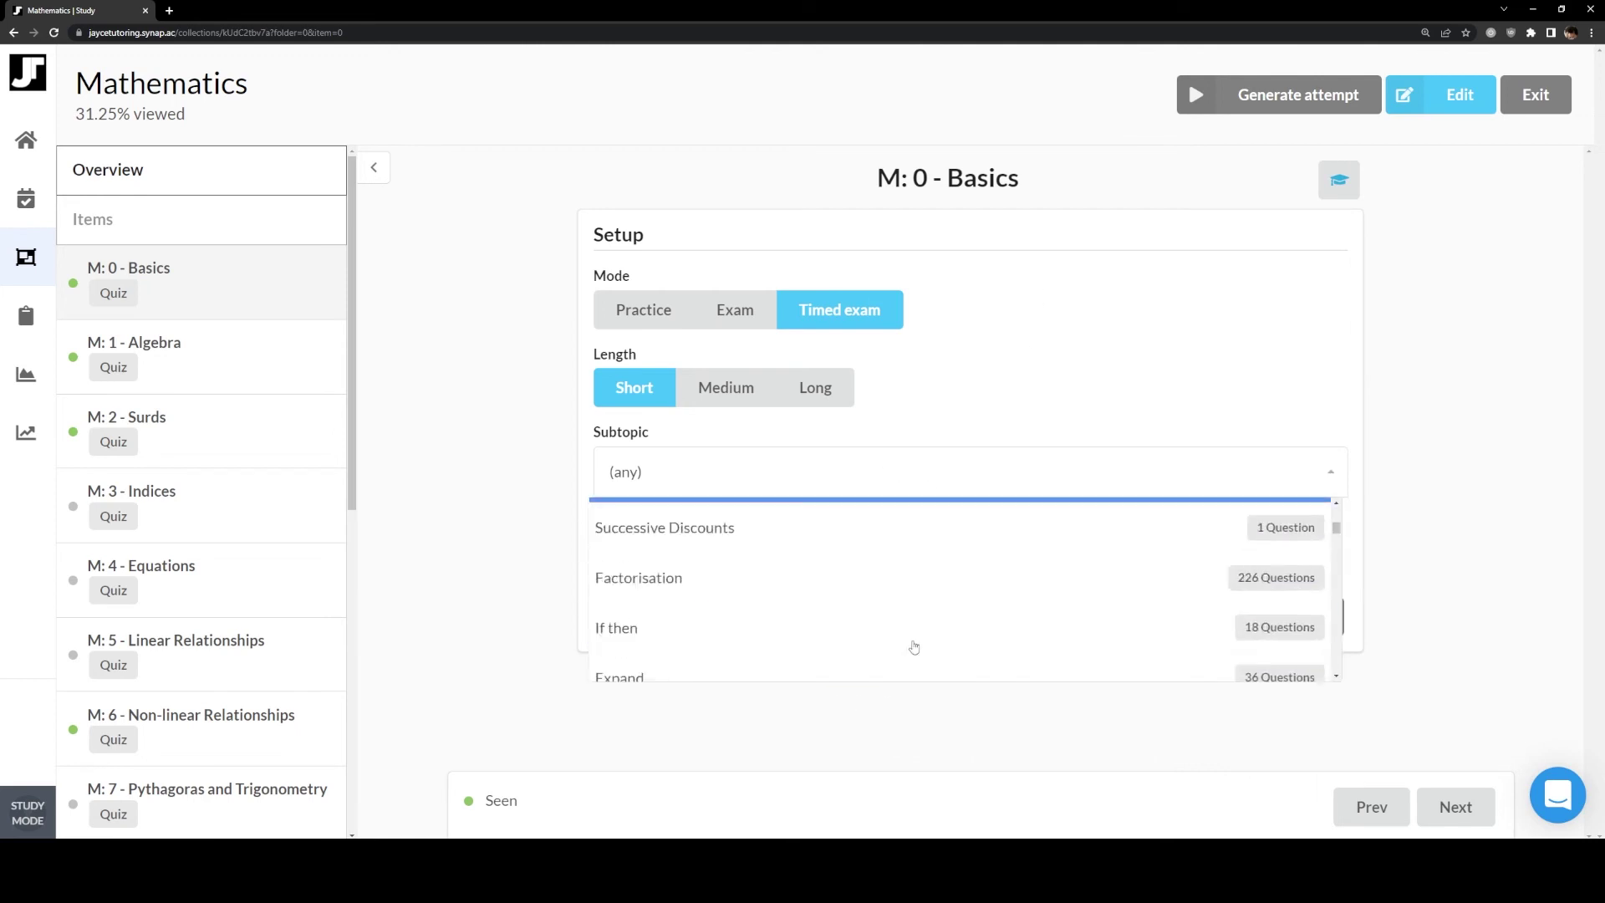
left_click(26, 315)
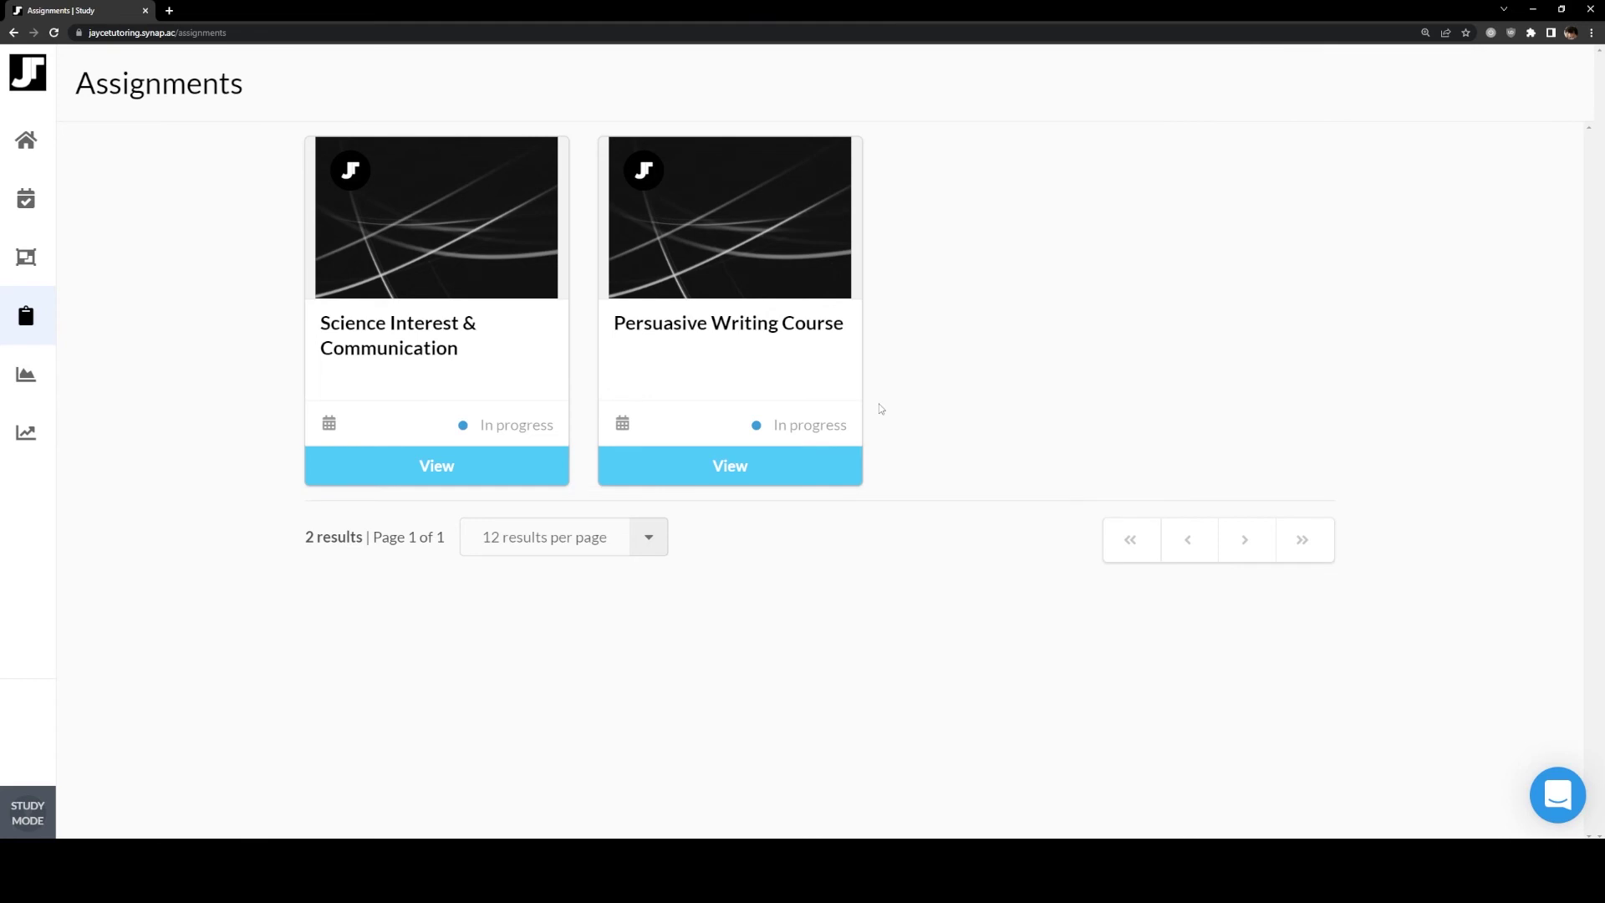
Open the Results Overview showing average score, engagement and score by subject
left_click(26, 374)
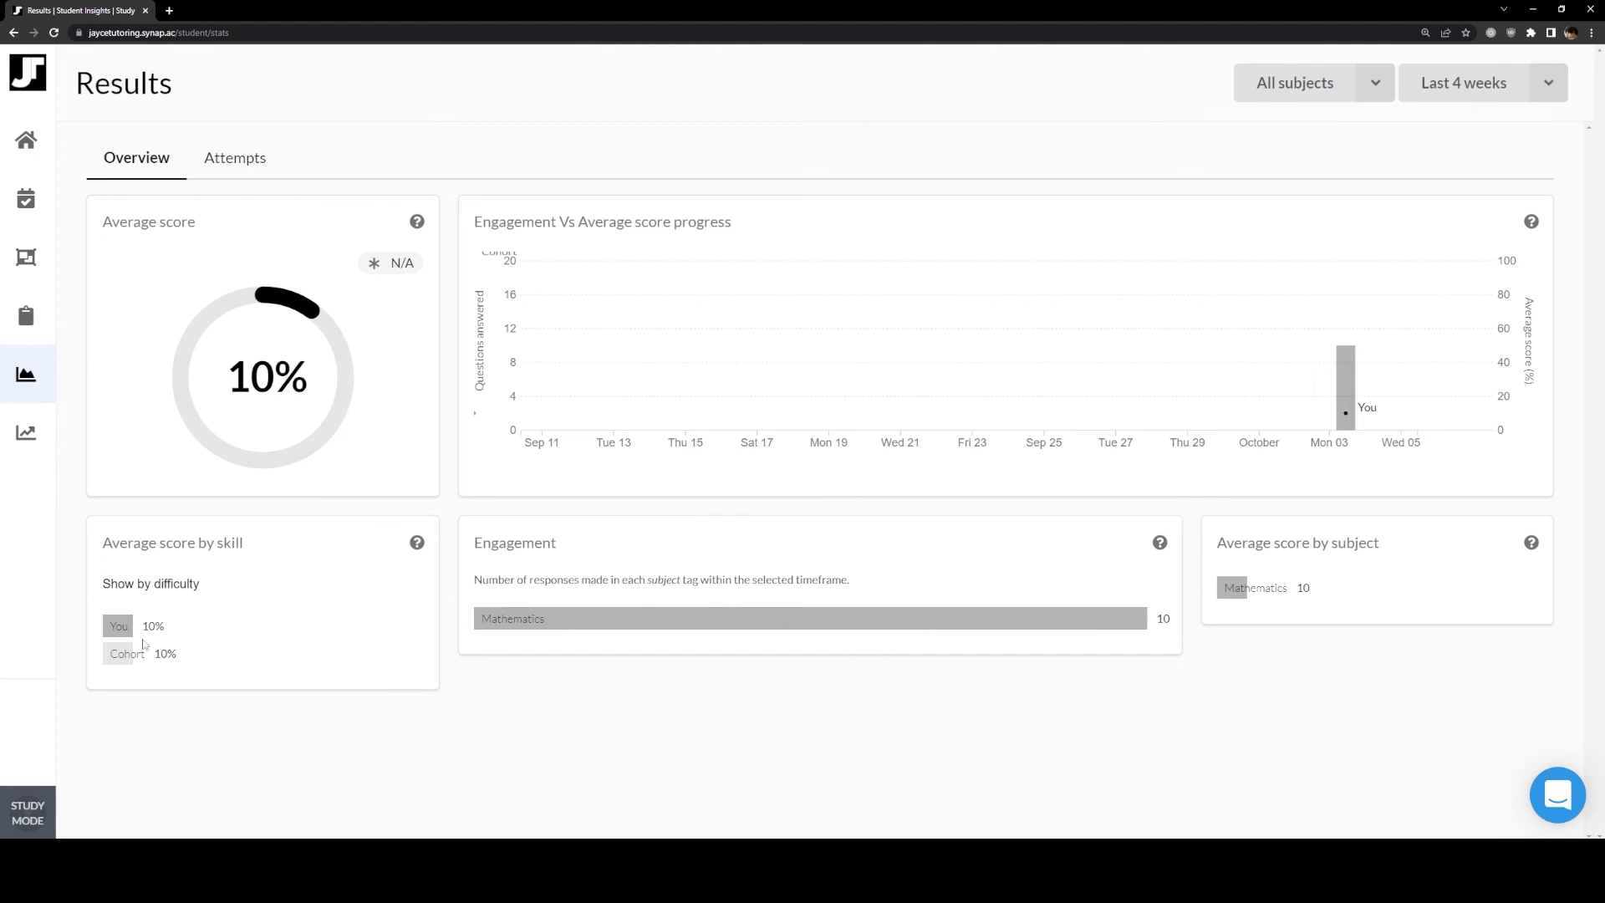
View the Attempts list, then open Results showing 9 quizzes taken and 162 questions answered
left_click(219, 175)
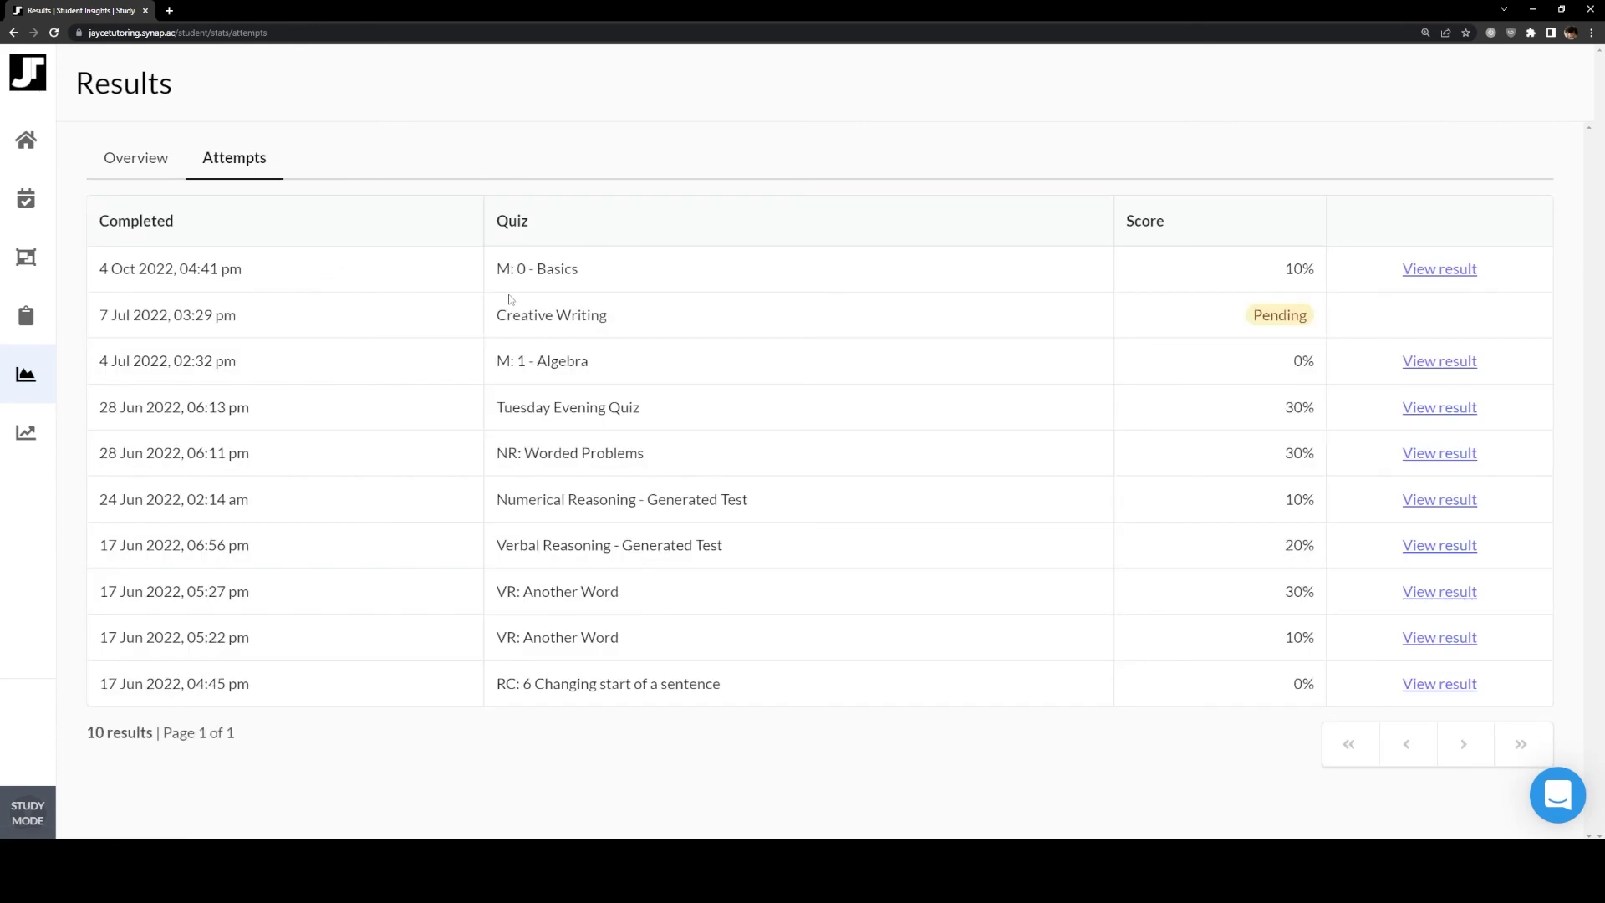
left_click(33, 427)
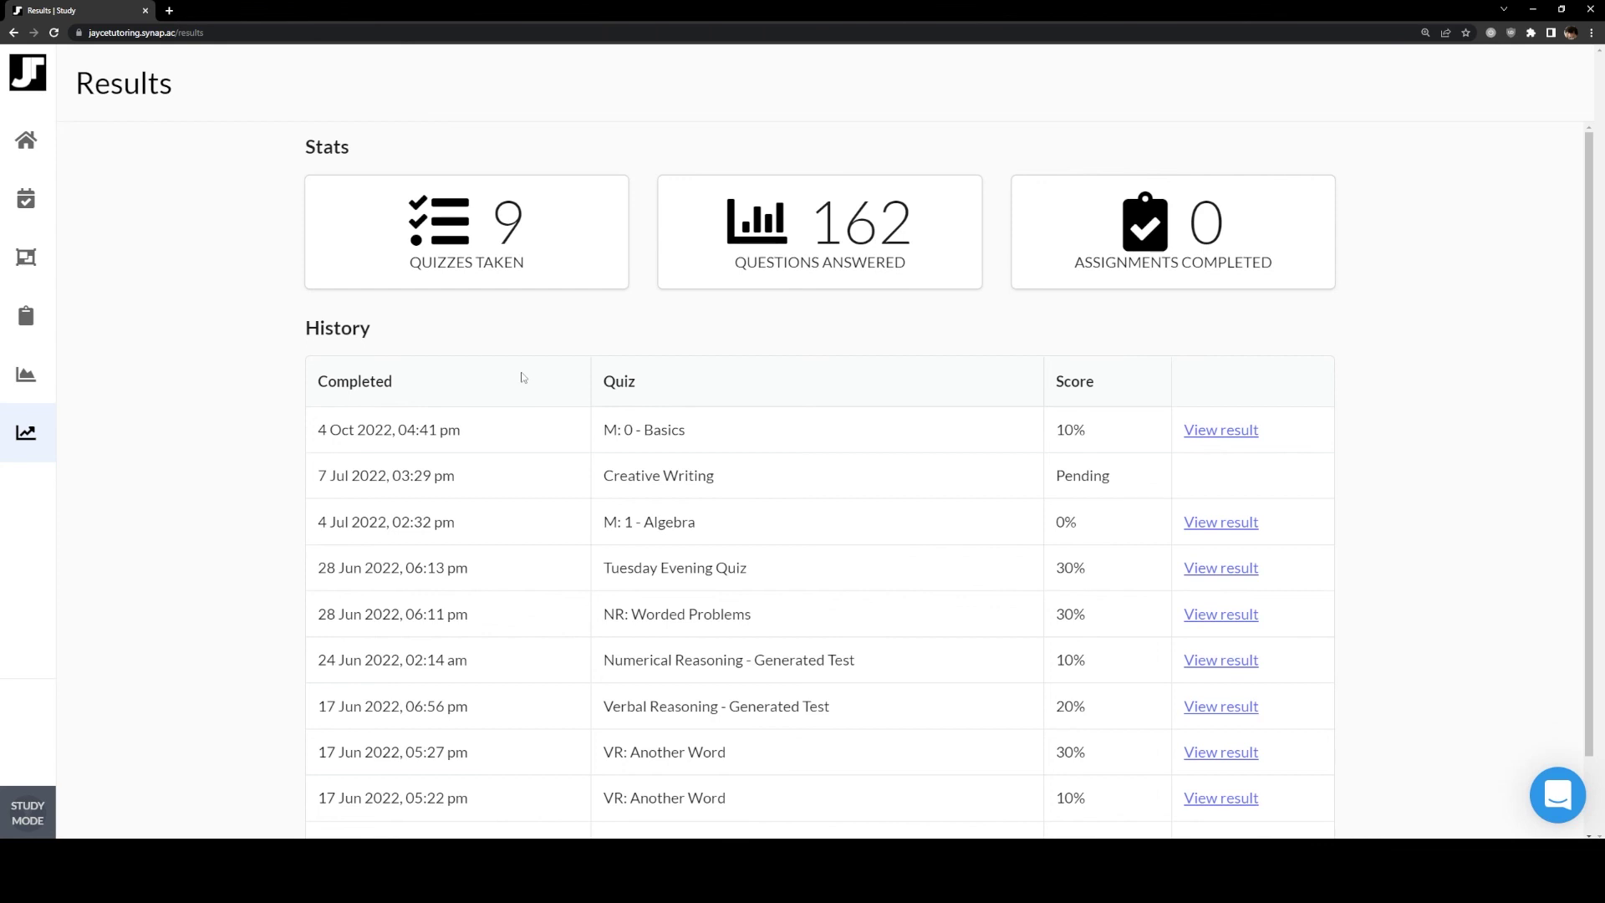
Scroll the 10-attempt History table and return to the portal home page
scroll(803, 526, "down", 1)
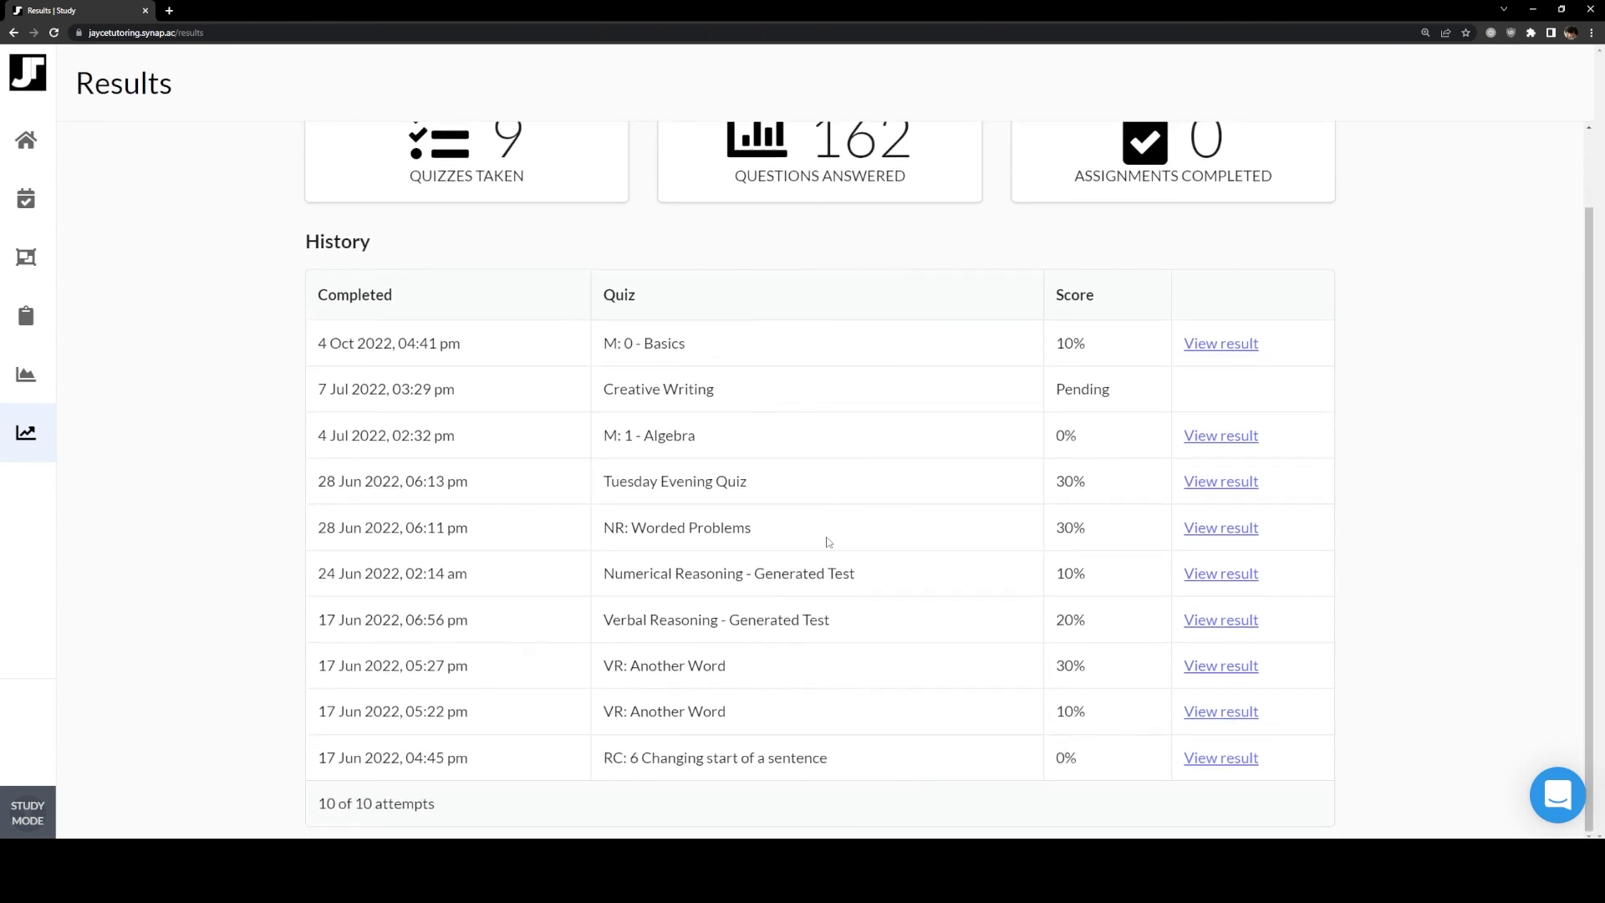
left_click(26, 140)
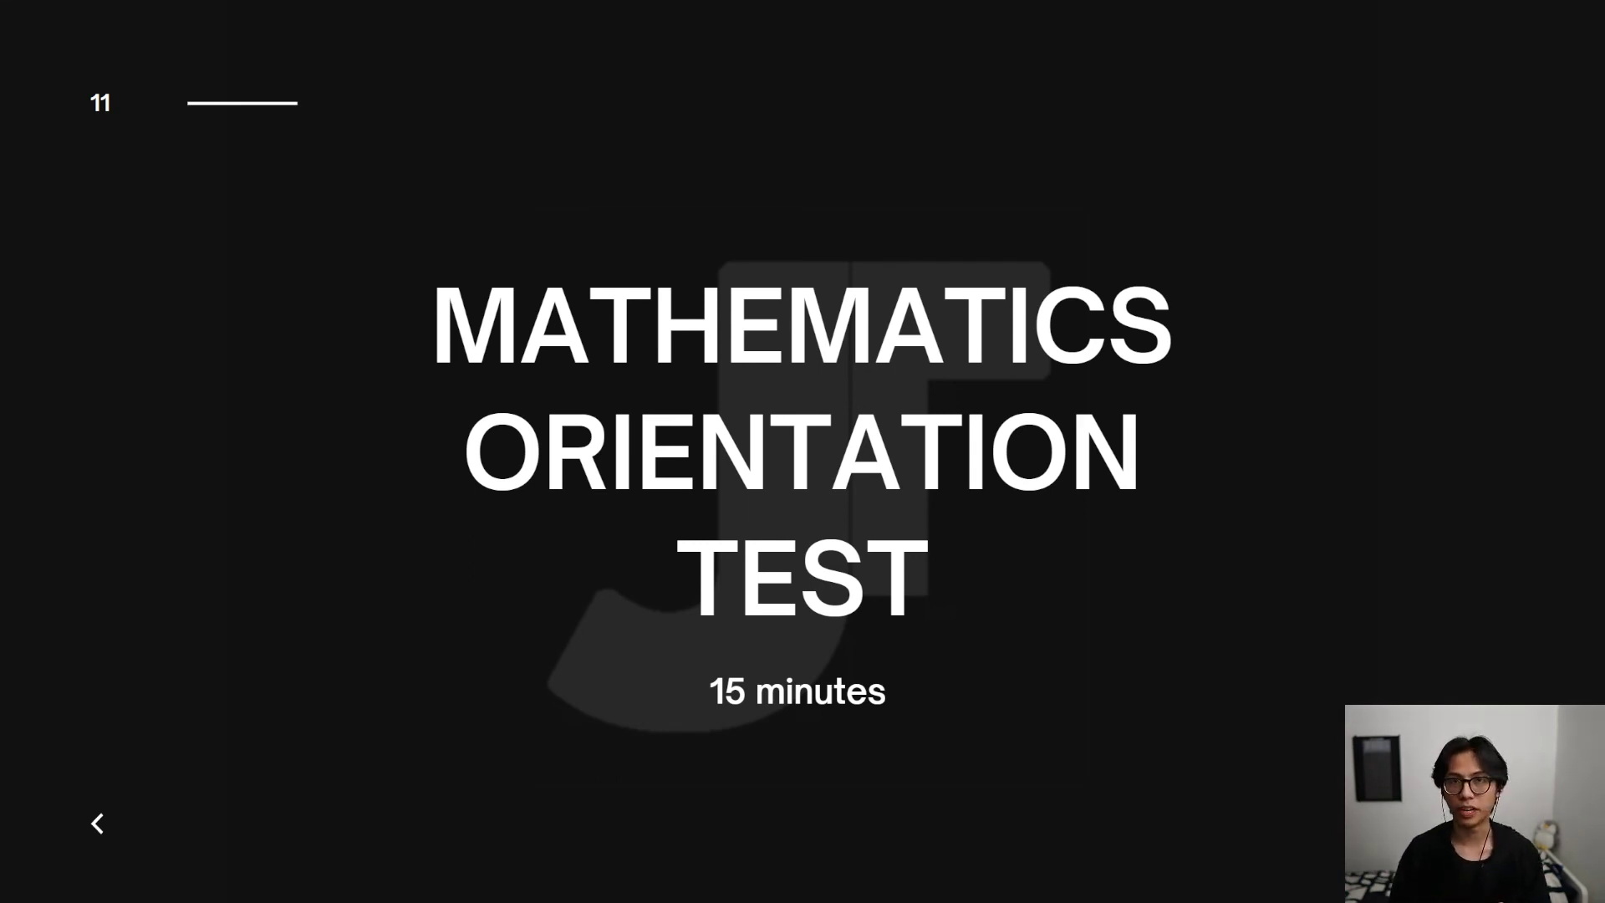
Advance to slide 12, Numerical Reasoning Orientation Test, then to slide 13, the thank-you slide
key("Right")
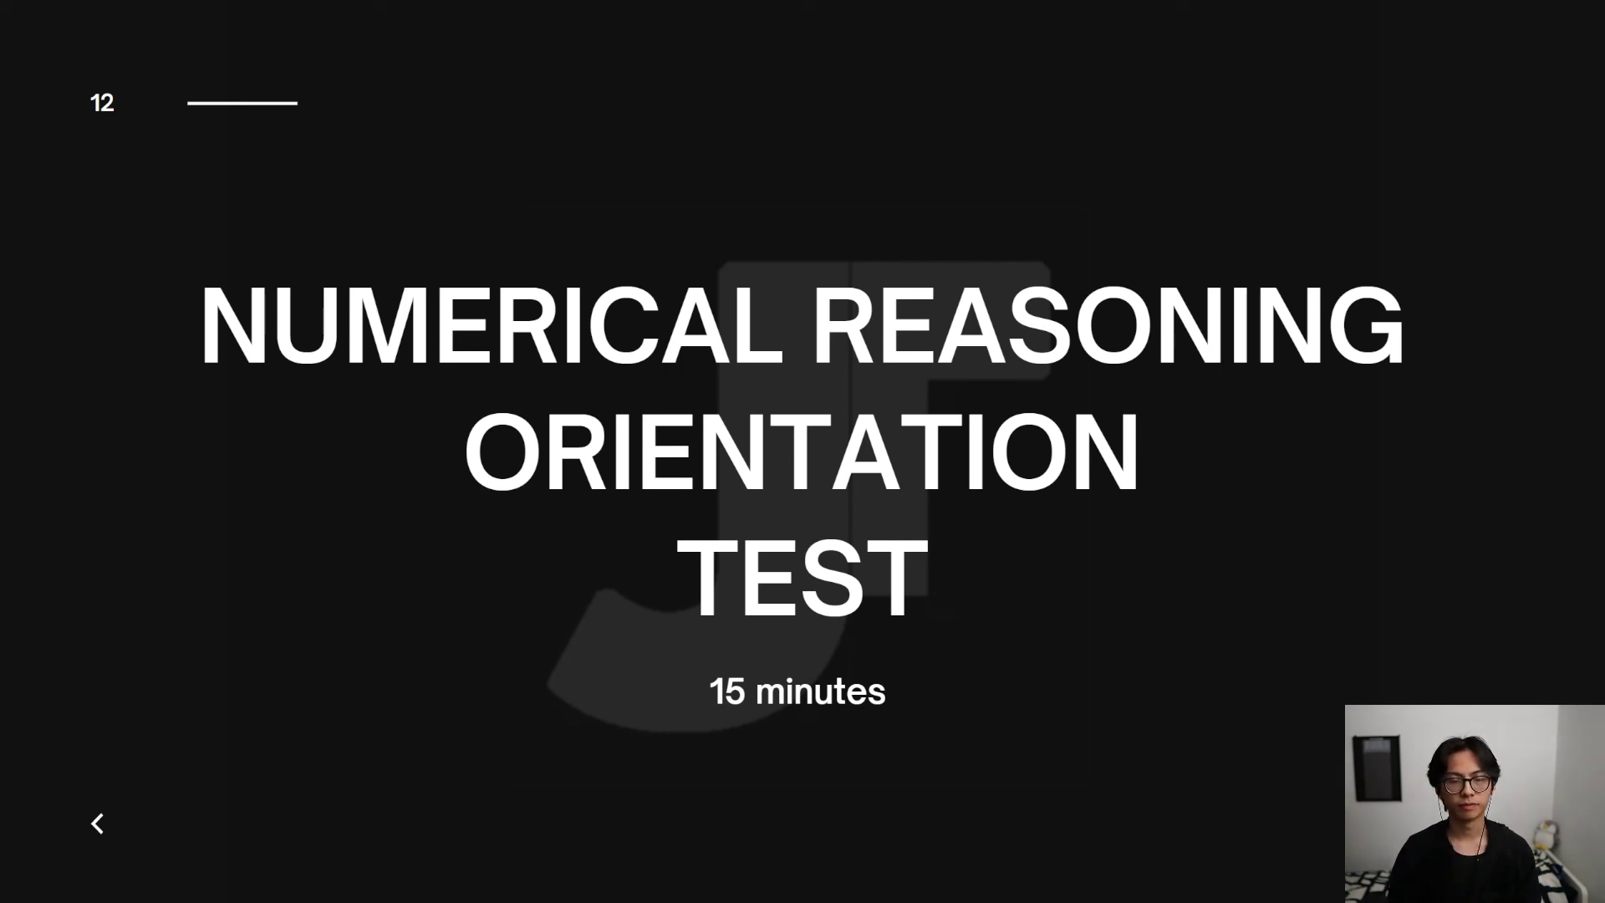
left_click(1340, 363)
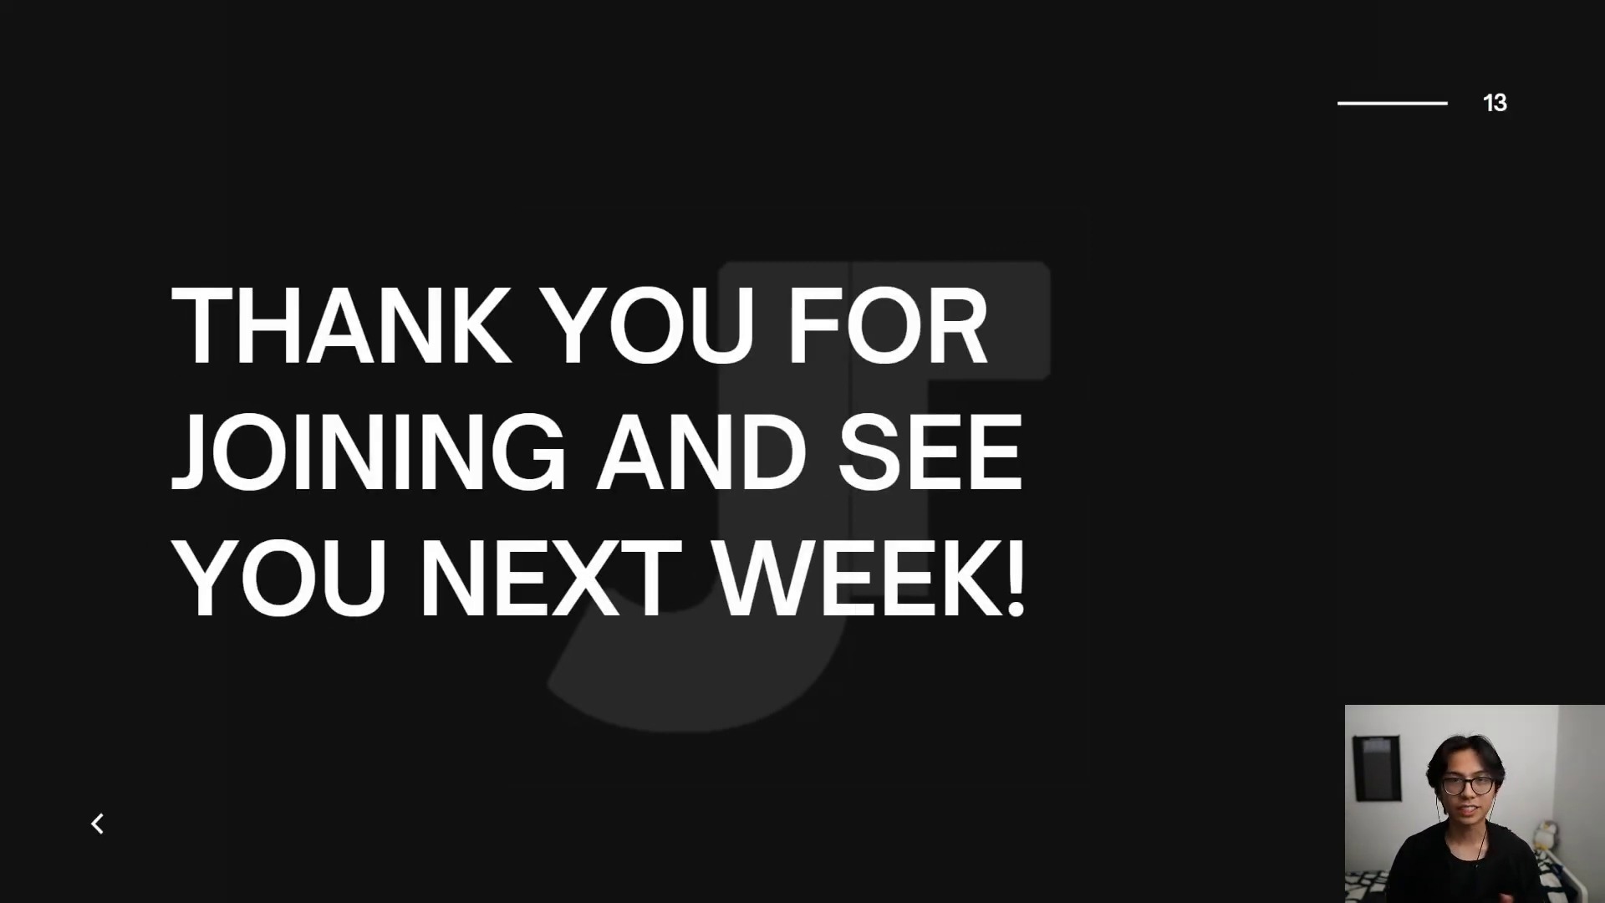